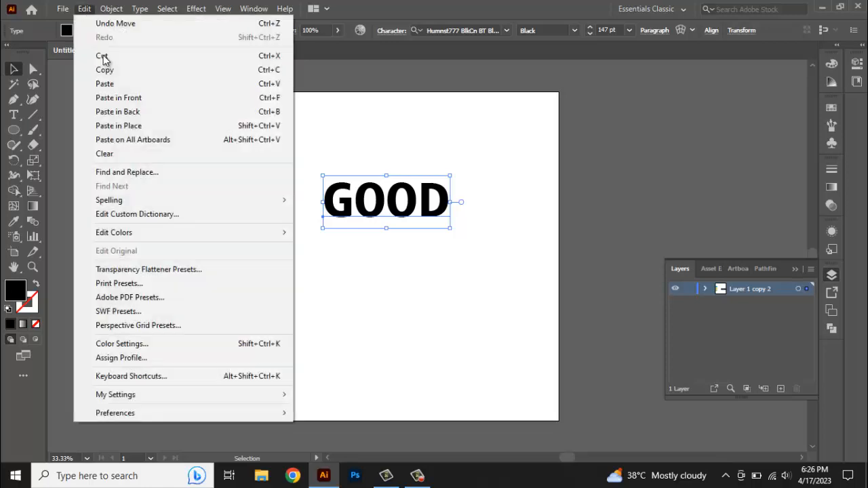
Duplicate the GOOD text below itself and change the copy's text to VIBES
{"action": "left_click", "coordinate": [131, 110]}
{"action": "left_click_drag", "start_coordinate": [403, 215], "coordinate": [405, 269]}
{"action": "left_click", "coordinate": [15, 120]}
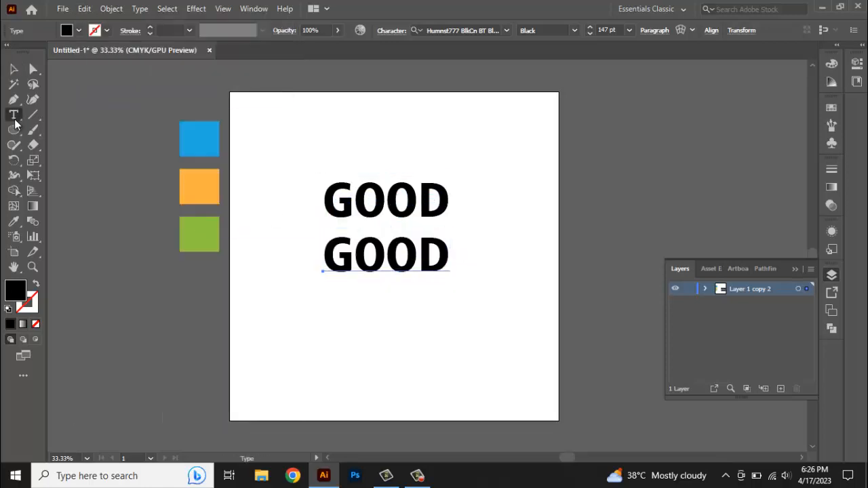
{"action": "double_click", "coordinate": [386, 256]}
{"action": "type", "text": "VI"}
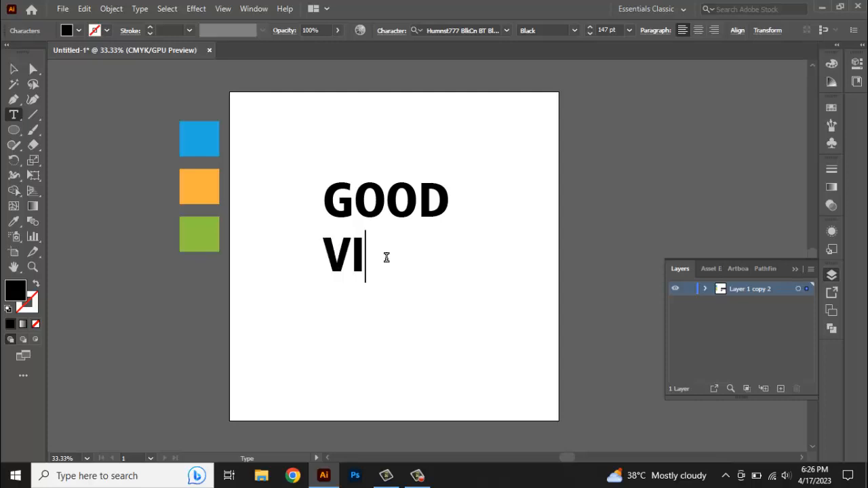
{"action": "type", "text": "BES"}
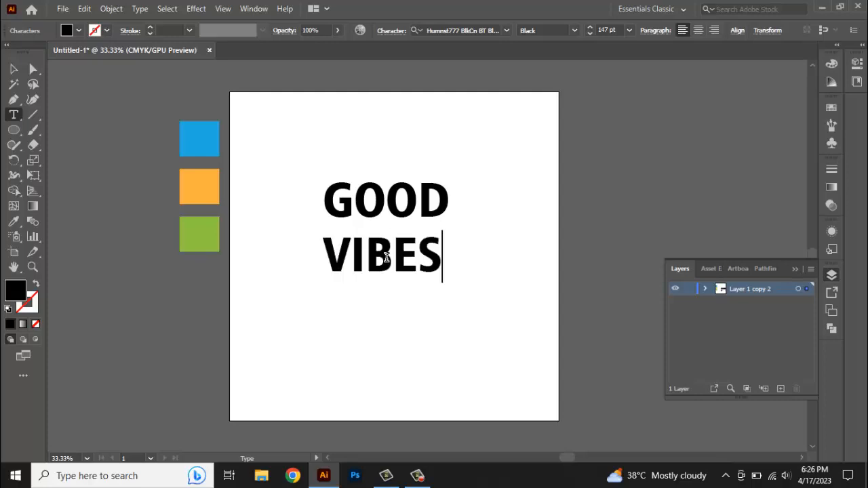
Copy the VIBES text, paste it in front, move it below, and change it to ONLY
{"action": "left_click", "coordinate": [14, 68]}
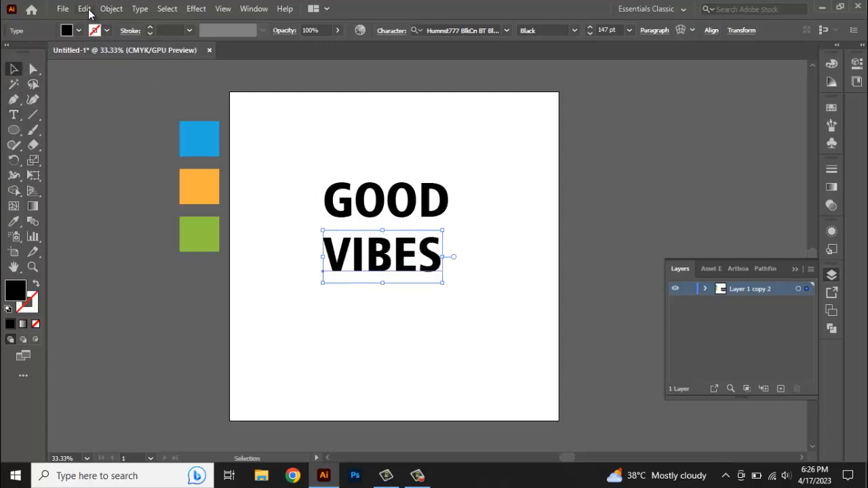
{"action": "left_click", "coordinate": [86, 10]}
{"action": "left_click", "coordinate": [112, 69]}
{"action": "left_click", "coordinate": [84, 9]}
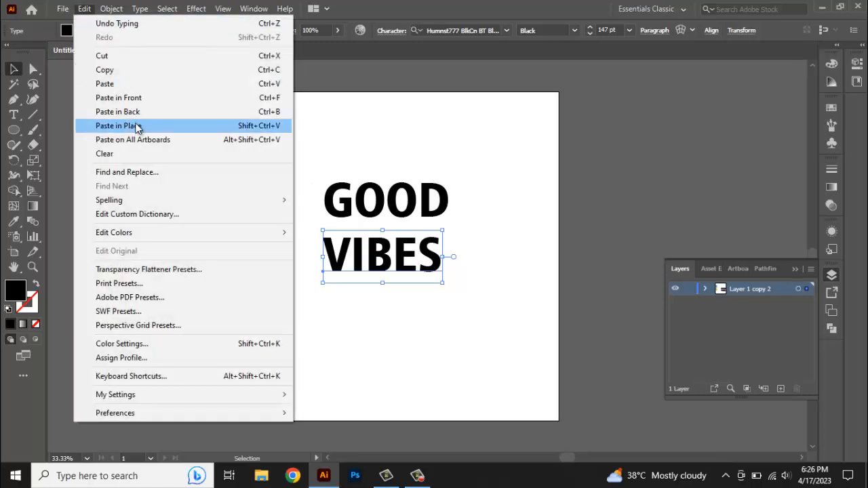
{"action": "left_click", "coordinate": [119, 97]}
{"action": "left_click_drag", "start_coordinate": [401, 251], "coordinate": [401, 306]}
{"action": "double_click", "coordinate": [392, 309]}
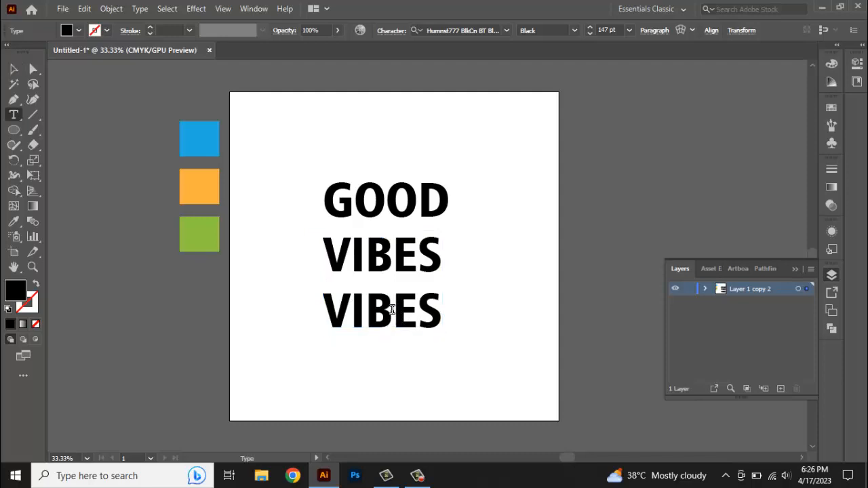
{"action": "key", "text": "ctrl+a"}
{"action": "type", "text": "ONLY"}
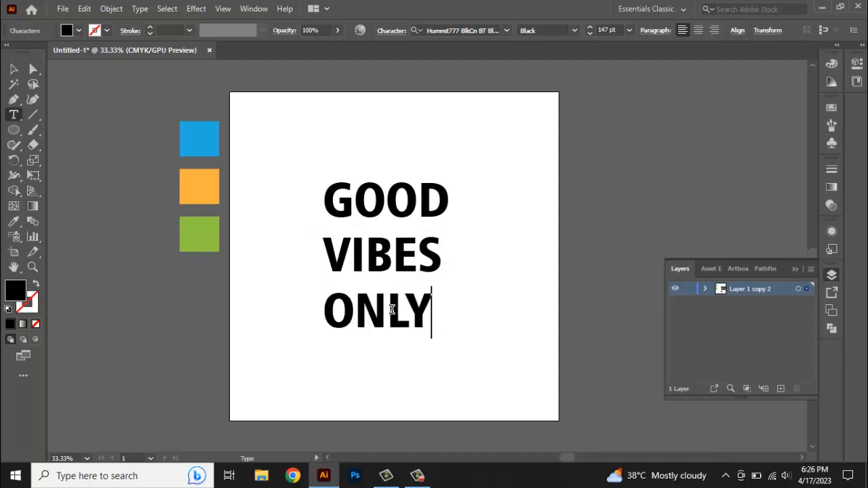
Move the three text lines off the artboard to its left side
{"action": "left_click", "coordinate": [14, 68]}
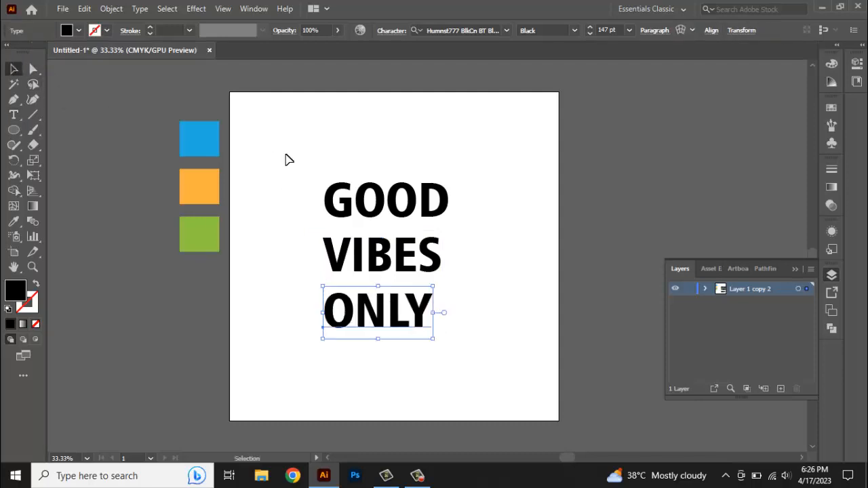
{"action": "left_click_drag", "start_coordinate": [434, 214], "coordinate": [195, 307]}
{"action": "left_click", "coordinate": [349, 234]}
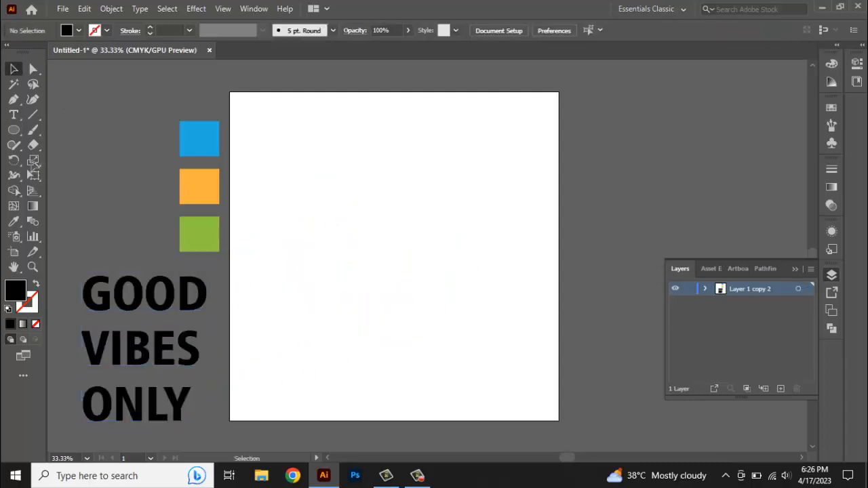
Draw a large circle on the artboard and fill it with the blue swatch colour
{"action": "left_click_drag", "start_coordinate": [385, 252], "coordinate": [503, 371]}
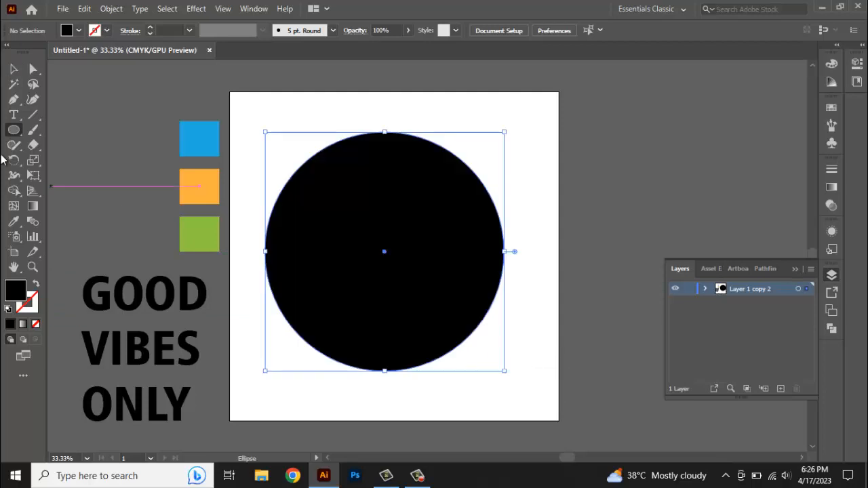
{"action": "left_click", "coordinate": [200, 139]}
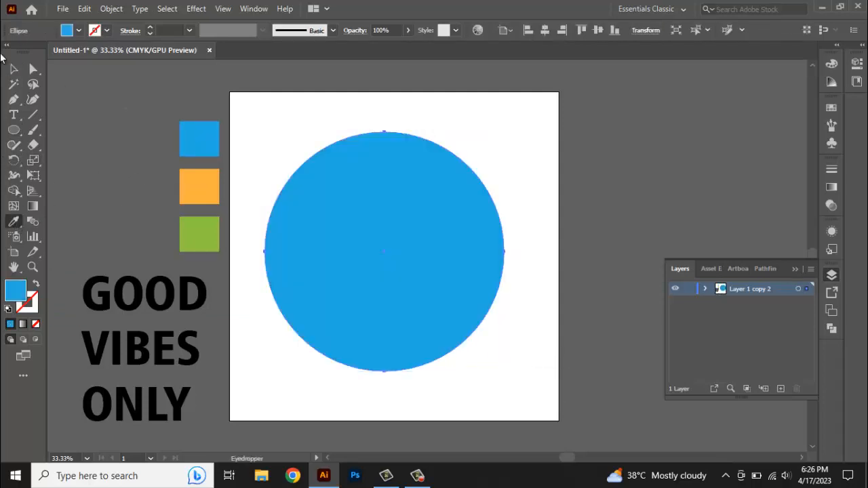
Align the blue circle to the vertical and horizontal centre of the artboard
{"action": "left_click", "coordinate": [13, 68]}
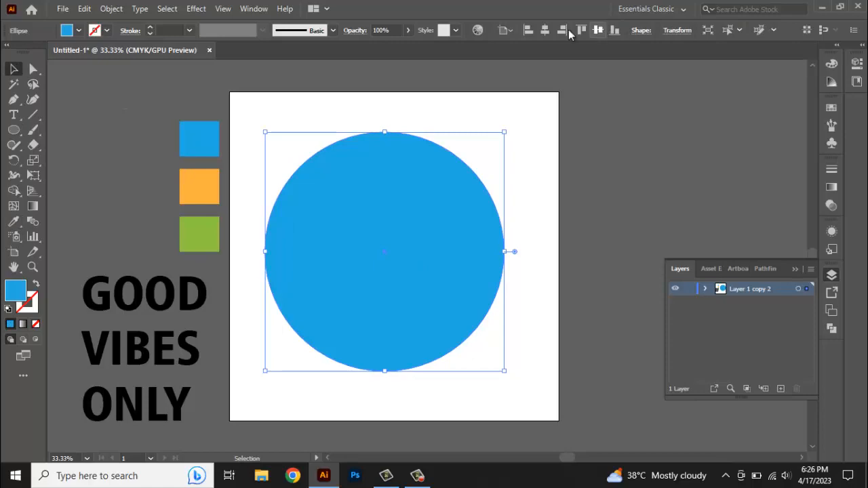
{"action": "left_click", "coordinate": [597, 30]}
{"action": "left_click", "coordinate": [544, 30]}
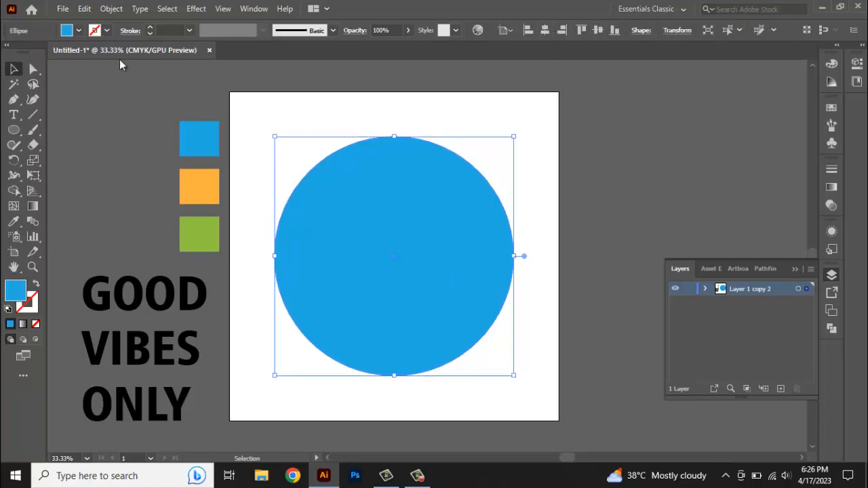
Paste a copy of the circle in front, move it upward, and fill it with the orange swatch
{"action": "left_click", "coordinate": [84, 9]}
{"action": "left_click", "coordinate": [105, 70]}
{"action": "left_click", "coordinate": [84, 9]}
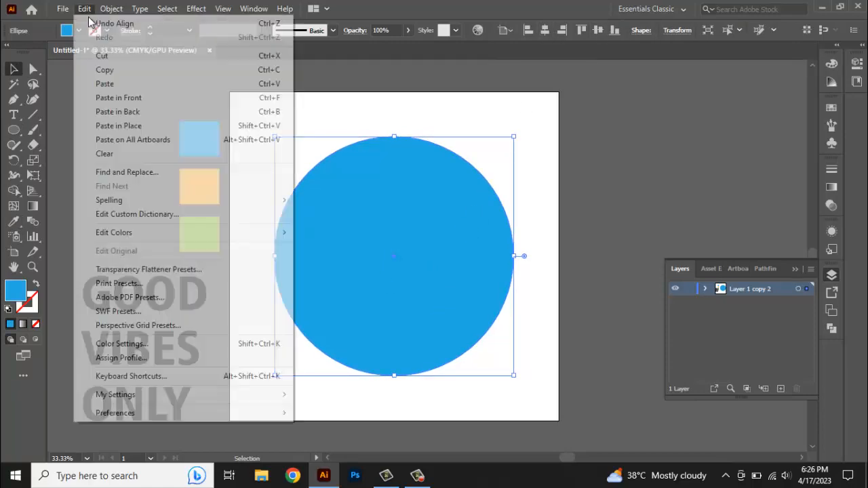
{"action": "left_click", "coordinate": [119, 98]}
{"action": "left_click_drag", "start_coordinate": [462, 278], "coordinate": [466, 160]}
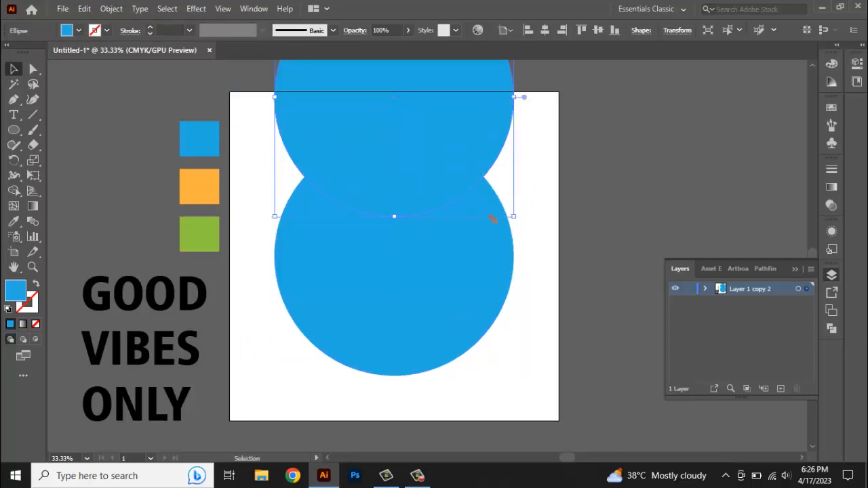
{"action": "left_click", "coordinate": [14, 222]}
{"action": "left_click", "coordinate": [199, 191]}
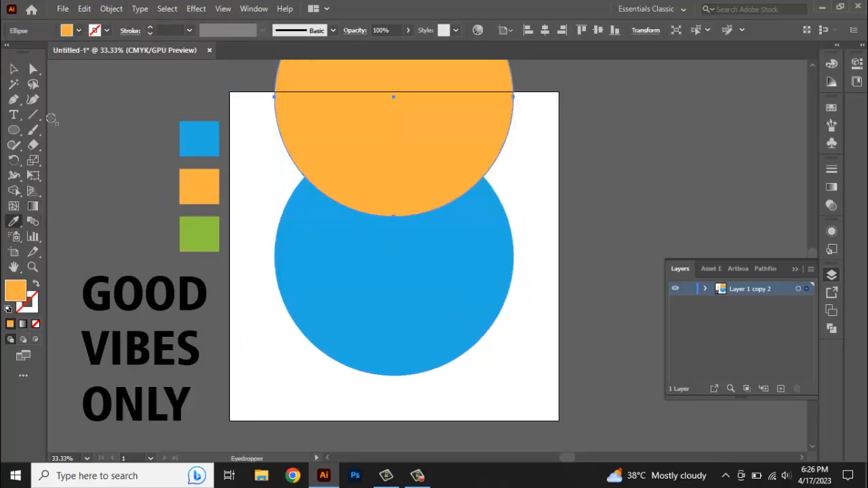
Enlarge the orange circle so its lower edge cuts across the upper part of the blue circle
{"action": "left_click", "coordinate": [13, 69]}
{"action": "scroll", "coordinate": [348, 320], "scroll_direction": "down", "scroll_amount": 1}
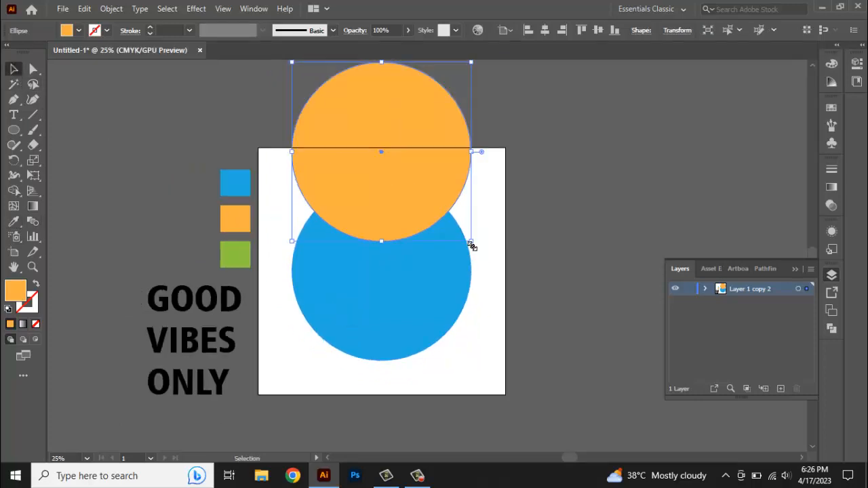
{"action": "left_click_drag", "start_coordinate": [473, 242], "coordinate": [453, 298]}
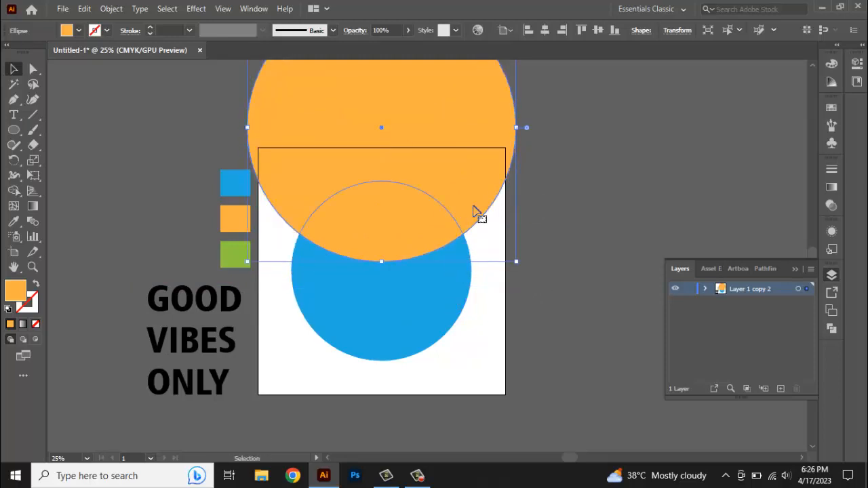
{"action": "left_click_drag", "start_coordinate": [474, 212], "coordinate": [473, 194]}
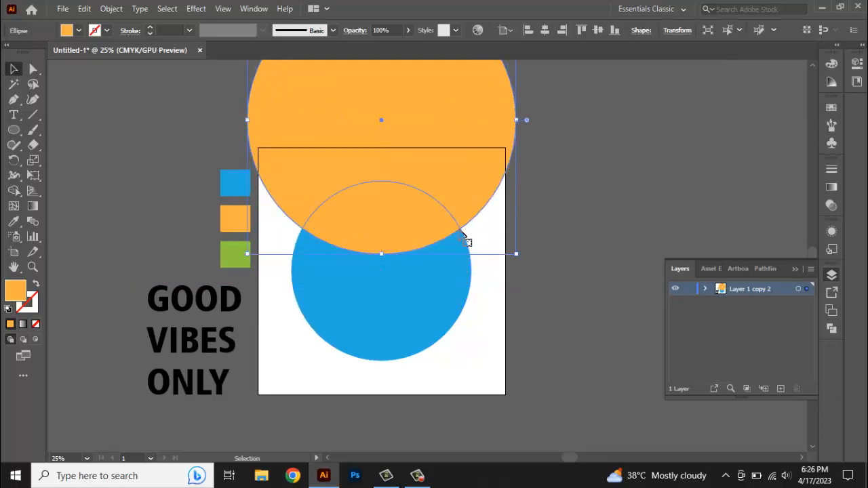
Duplicate the orange circle below the blue circle and centre it horizontally on the artboard
{"action": "left_click_drag", "start_coordinate": [470, 93], "coordinate": [477, 378]}
{"action": "left_click_drag", "start_coordinate": [459, 215], "coordinate": [461, 201]}
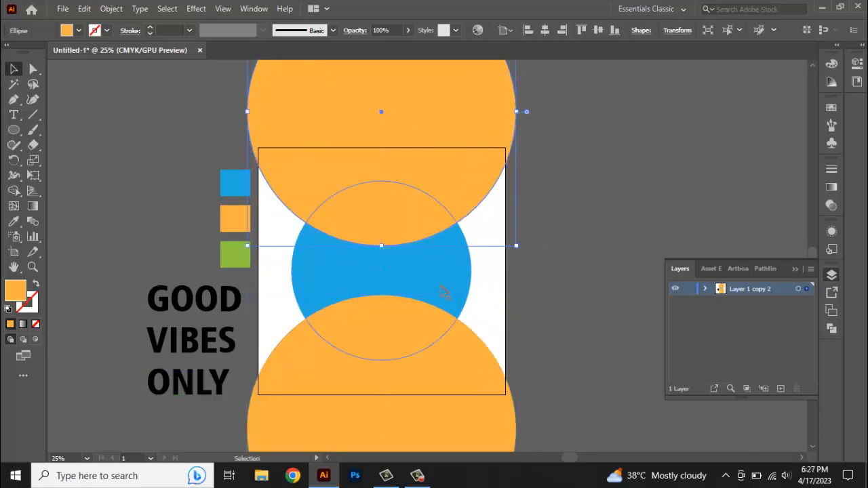
{"action": "left_click_drag", "start_coordinate": [441, 288], "coordinate": [443, 286]}
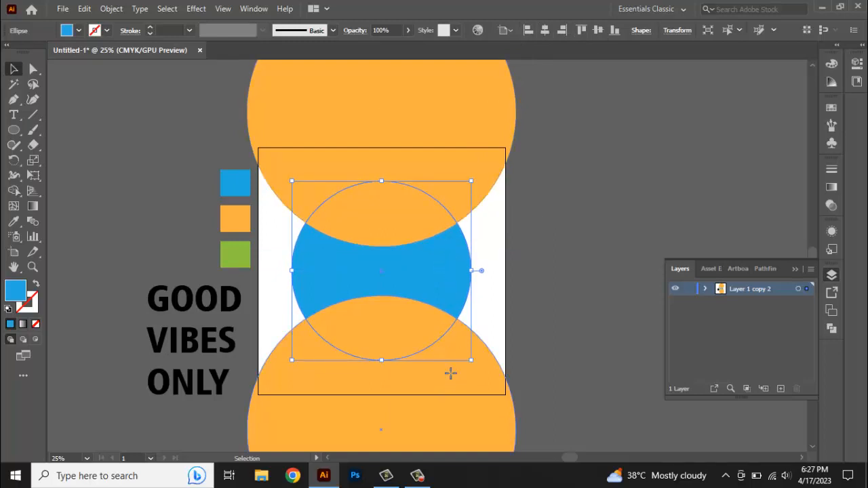
{"action": "left_click_drag", "start_coordinate": [455, 381], "coordinate": [454, 384]}
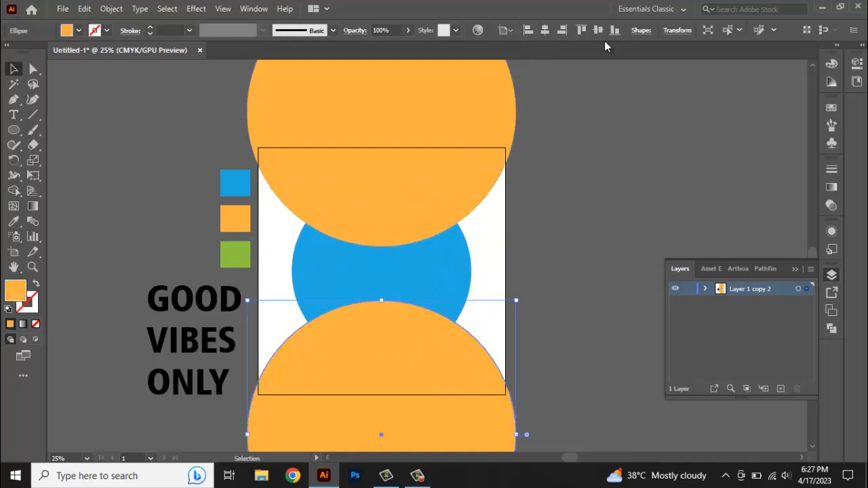
{"action": "left_click", "coordinate": [544, 32]}
{"action": "left_click", "coordinate": [577, 261]}
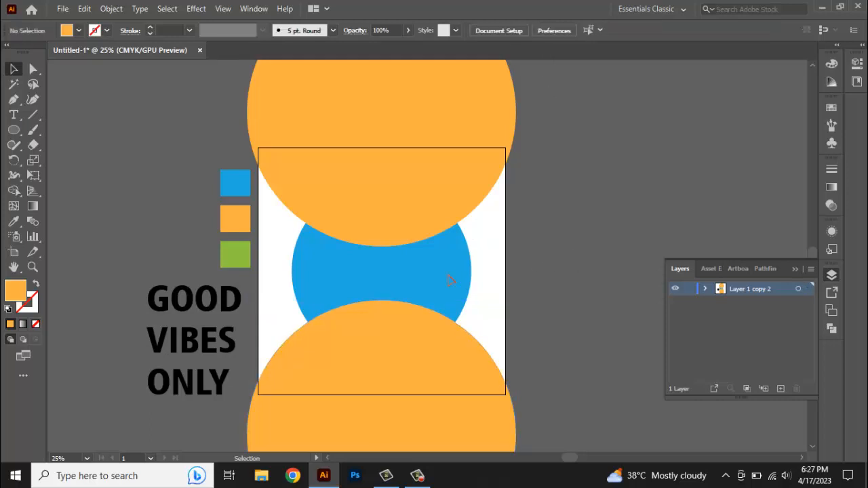
Select all three circles and split them with the Pathfinder Divide operation
{"action": "left_click", "coordinate": [423, 342]}
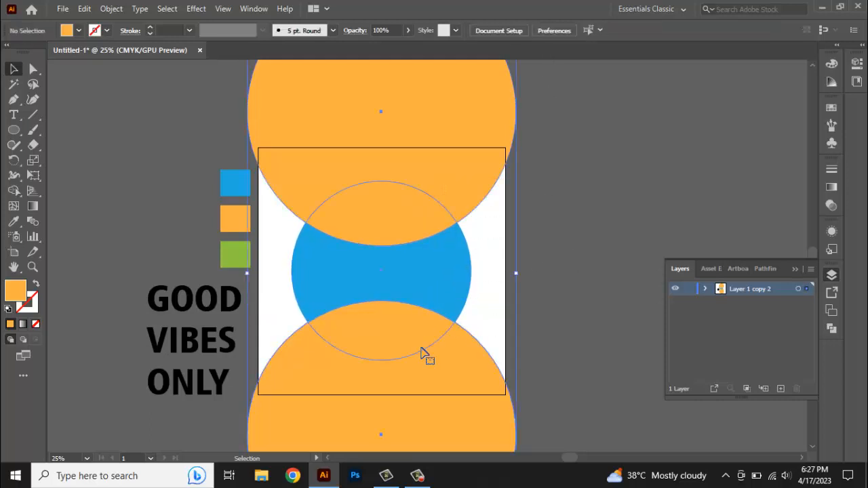
{"action": "left_click", "coordinate": [831, 329]}
{"action": "left_click", "coordinate": [686, 337]}
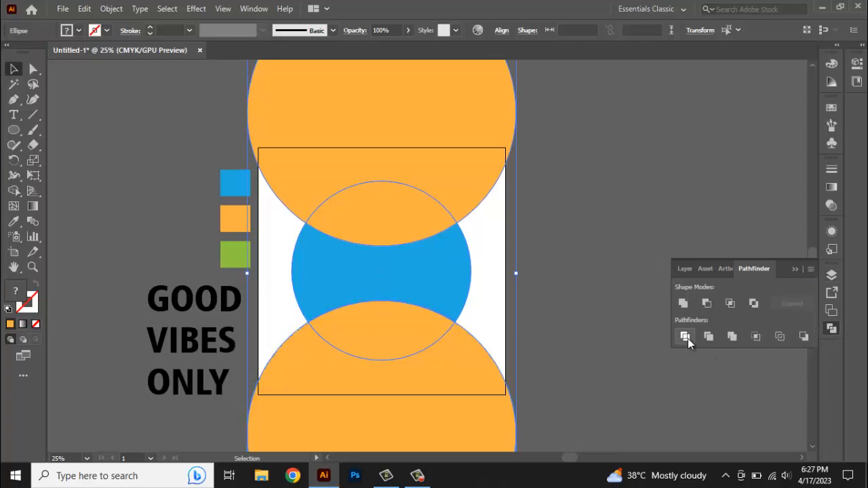
Ungroup the divided circle pieces
{"action": "left_click", "coordinate": [553, 255]}
{"action": "left_click", "coordinate": [476, 177]}
{"action": "right_click", "coordinate": [476, 177]}
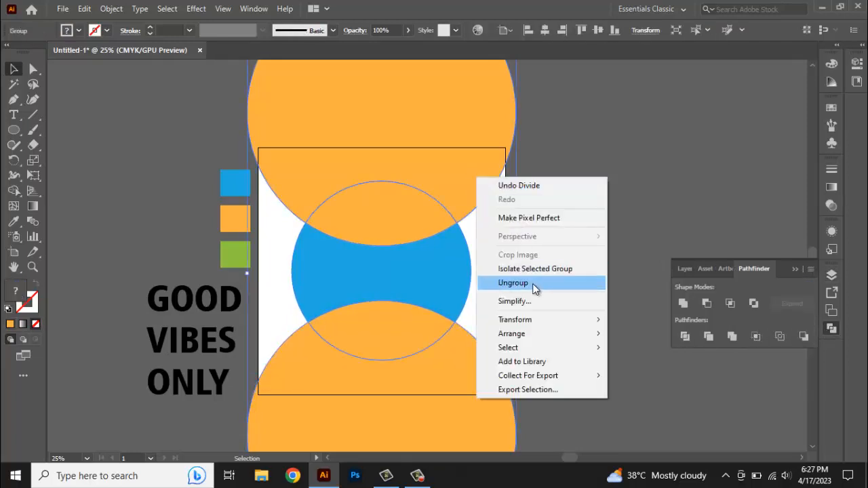
{"action": "left_click", "coordinate": [561, 282]}
Delete the orange pieces lying outside the blue circle at the top and bottom
{"action": "left_click", "coordinate": [469, 177]}
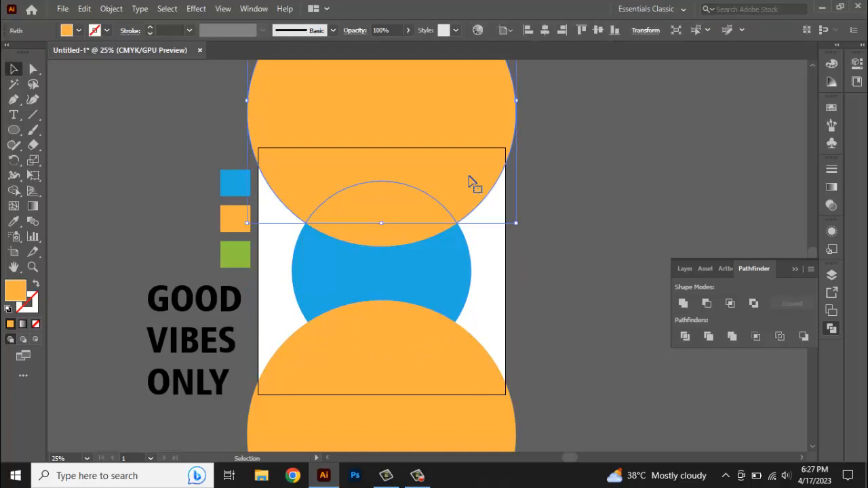
{"action": "key", "text": "Delete"}
{"action": "left_click", "coordinate": [473, 344]}
{"action": "key", "text": "Delete"}
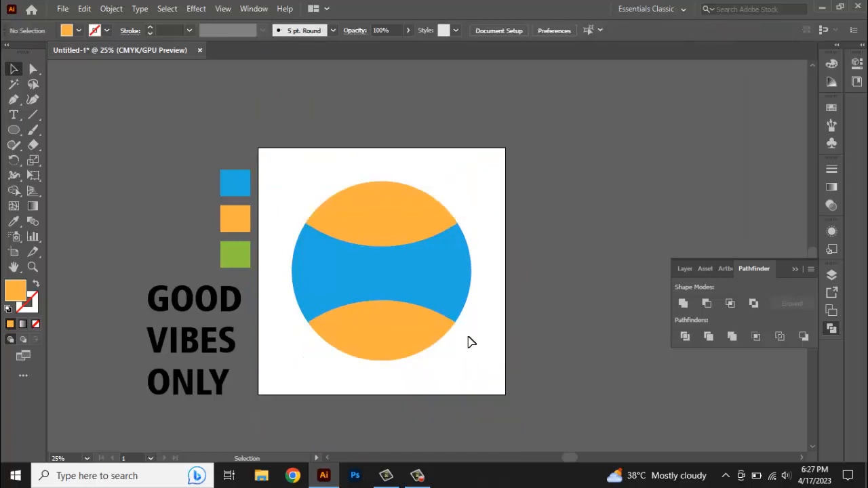
Envelope-distort the GOOD text into the top orange segment with Make with Top Object
{"action": "left_click", "coordinate": [378, 214]}
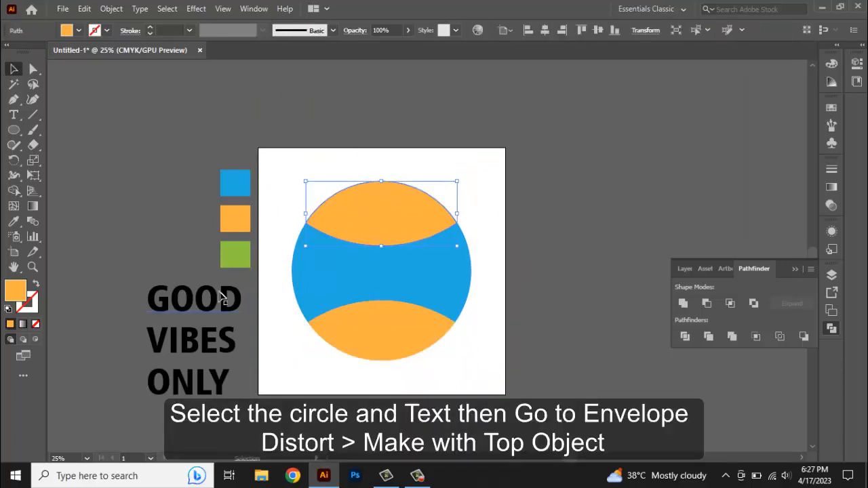
{"action": "left_click", "coordinate": [194, 311], "text": "shift"}
{"action": "left_click", "coordinate": [111, 8]}
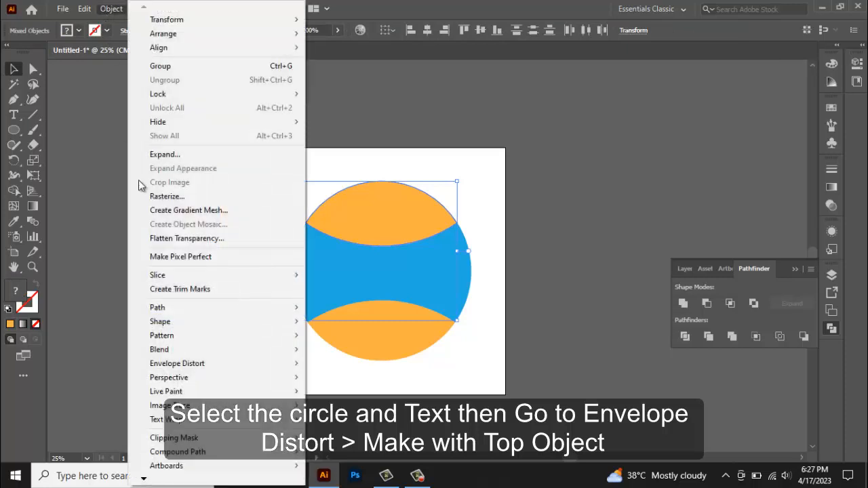
{"action": "mouse_move", "coordinate": [170, 364]}
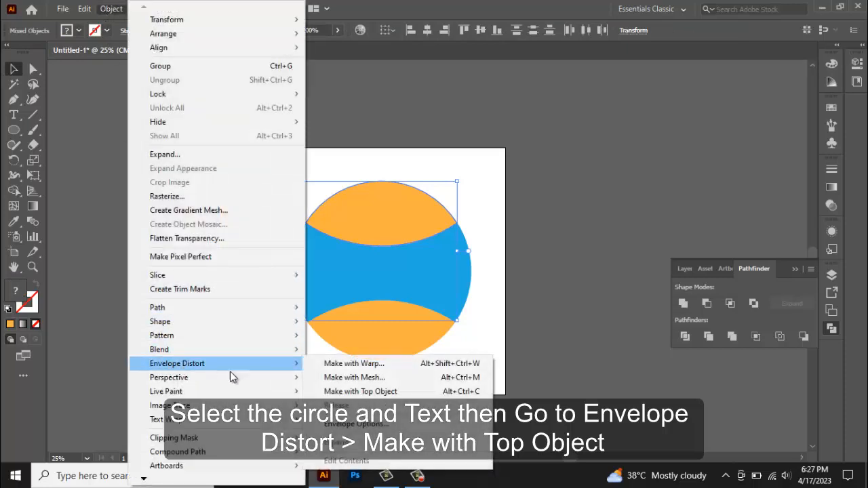
{"action": "left_click", "coordinate": [343, 391]}
Envelope-distort the VIBES text into the blue middle segment with Make with Top Object
{"action": "left_click", "coordinate": [414, 281]}
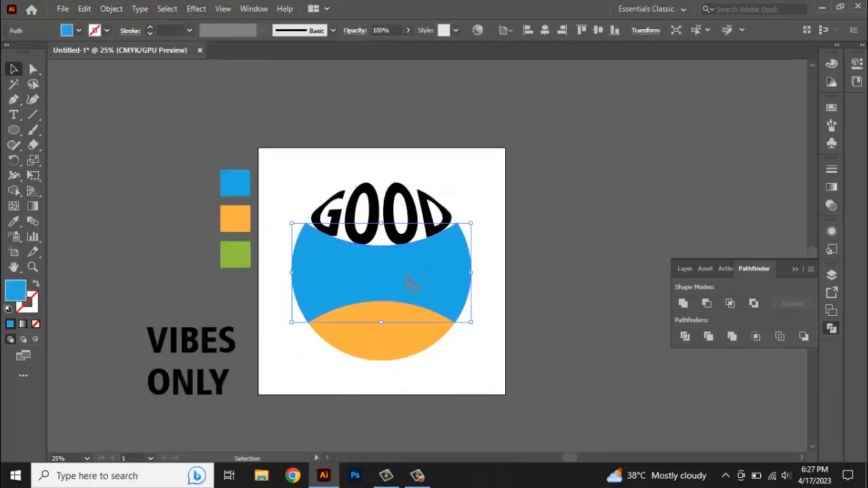
{"action": "left_click", "coordinate": [226, 346], "text": "shift"}
{"action": "left_click", "coordinate": [111, 9]}
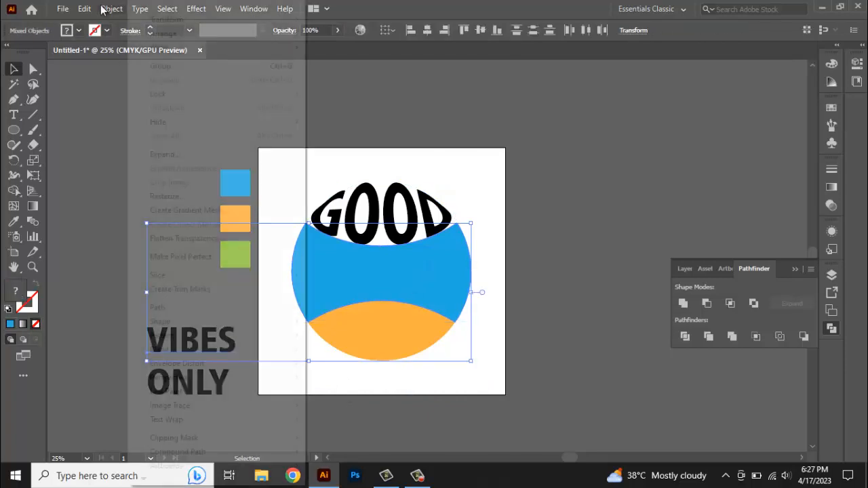
{"action": "mouse_move", "coordinate": [174, 364]}
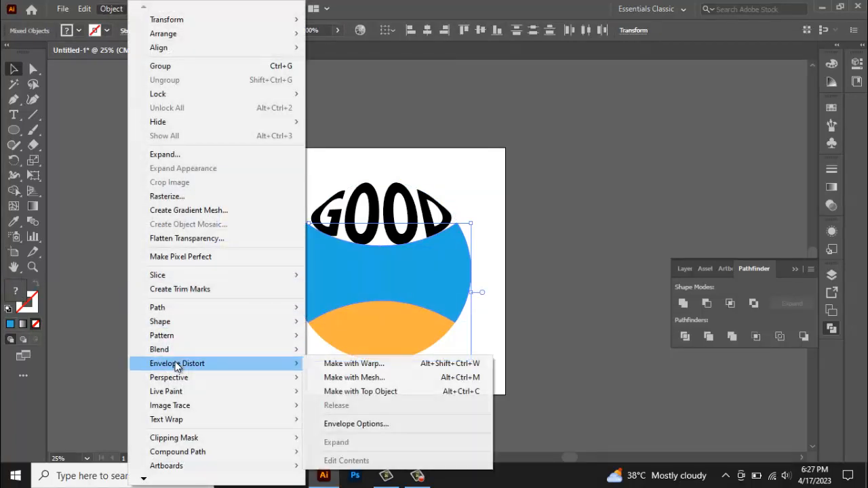
{"action": "left_click", "coordinate": [349, 392]}
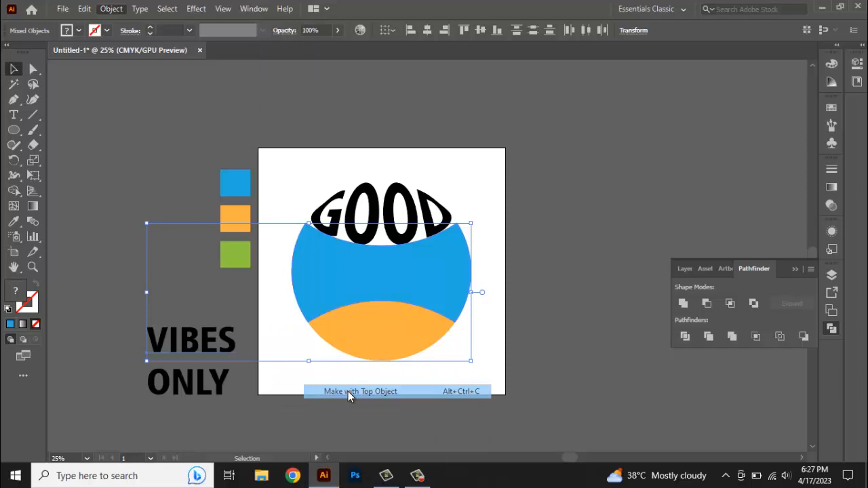
Envelope-distort the ONLY text into the bottom orange segment with Make with Top Object
{"action": "left_click", "coordinate": [375, 344]}
{"action": "left_click", "coordinate": [220, 384], "text": "shift"}
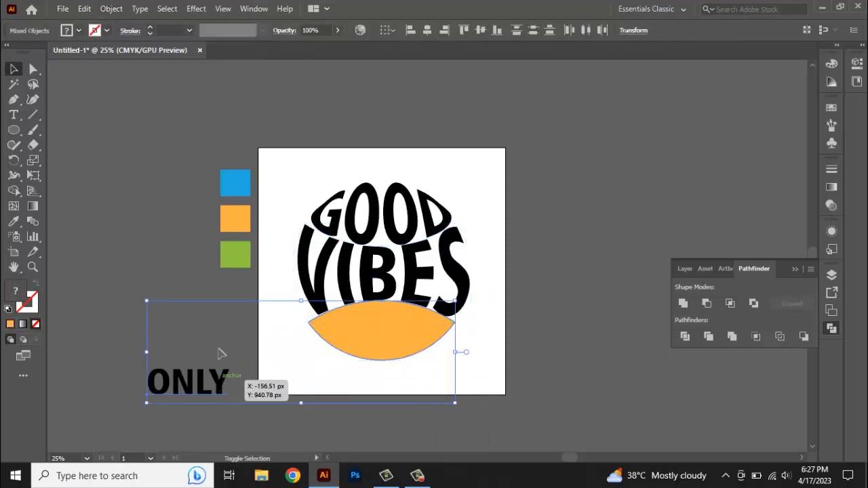
{"action": "left_click", "coordinate": [111, 8]}
{"action": "mouse_move", "coordinate": [242, 365]}
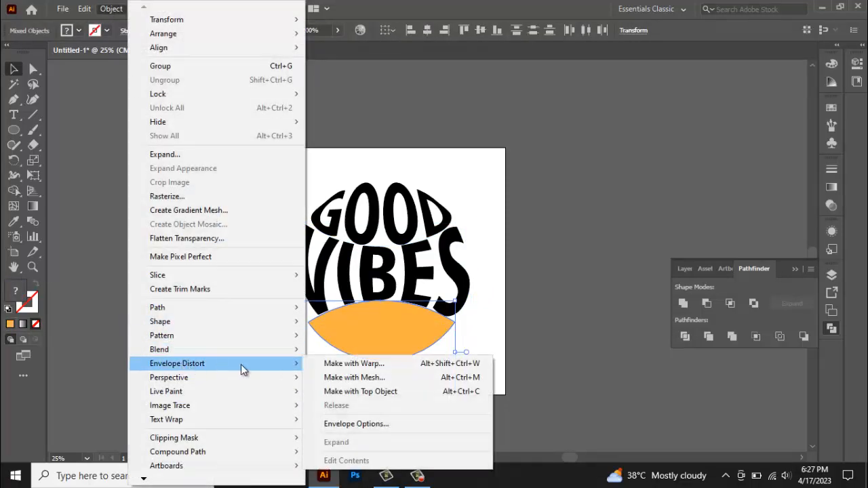
{"action": "left_click", "coordinate": [365, 397]}
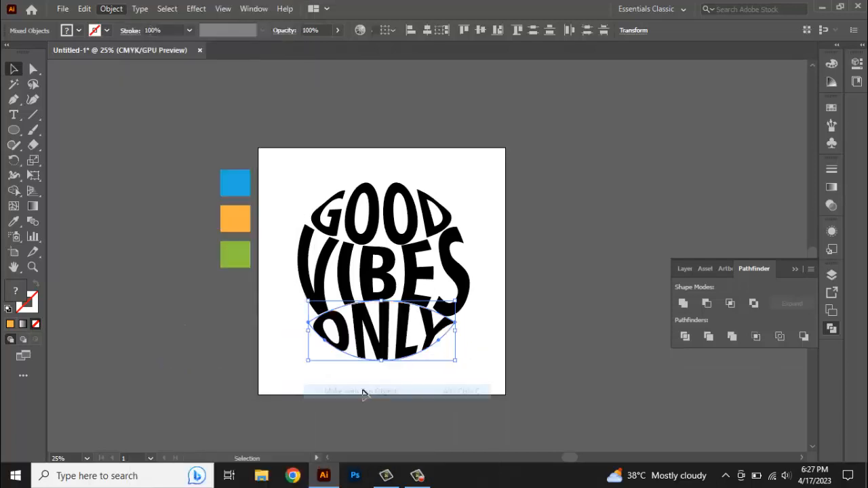
Nudge the GOOD envelope slightly up and the ONLY envelope slightly down to balance the spacing
{"action": "left_click", "coordinate": [515, 271]}
{"action": "scroll", "coordinate": [406, 308], "scroll_direction": "up", "scroll_amount": 1}
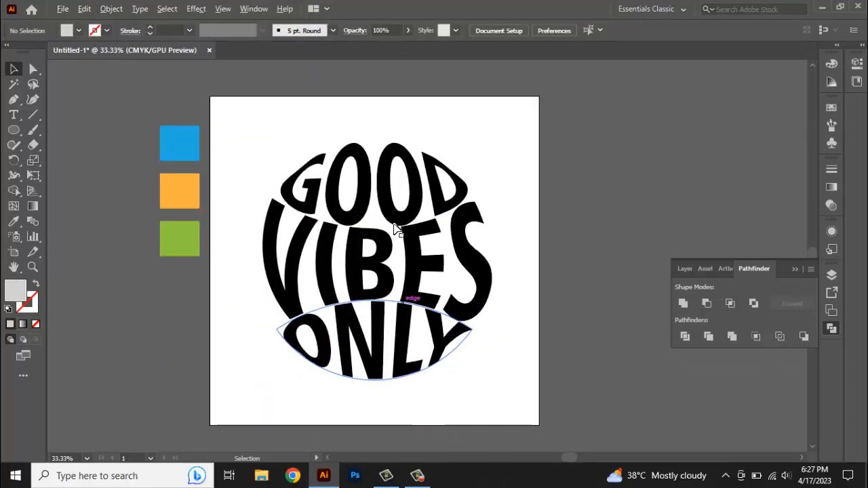
{"action": "left_click_drag", "start_coordinate": [397, 219], "coordinate": [397, 207]}
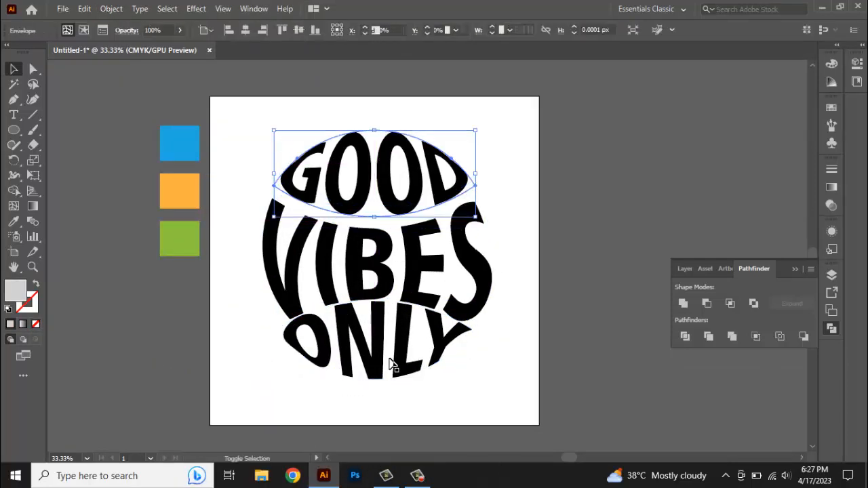
{"action": "left_click_drag", "start_coordinate": [382, 340], "coordinate": [382, 347]}
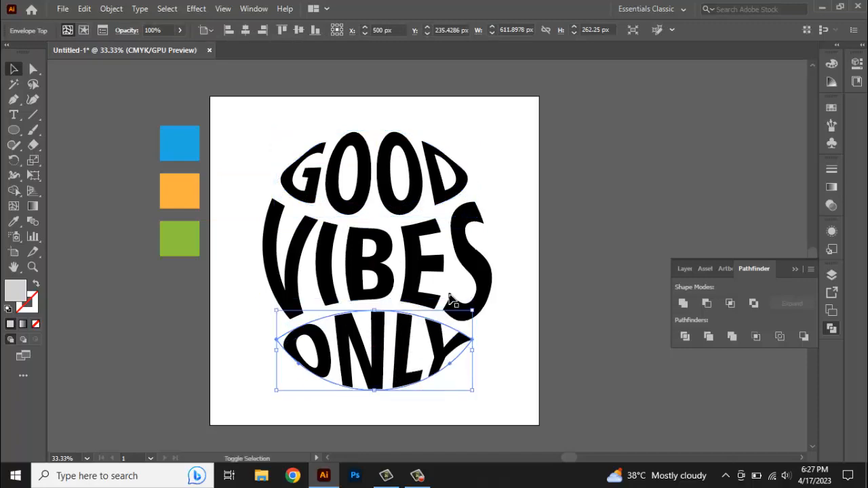
Select all three word envelopes and expand them into plain shapes
{"action": "left_click", "coordinate": [440, 251], "text": "shift"}
{"action": "left_click", "coordinate": [413, 199], "text": "shift"}
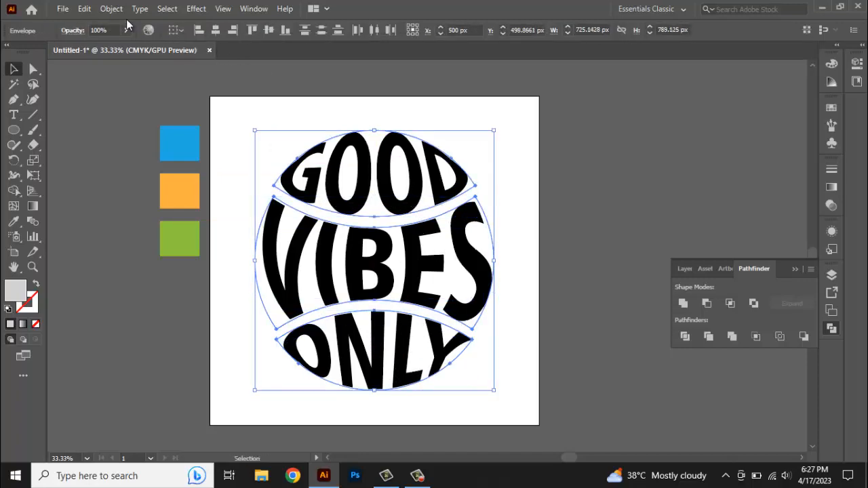
{"action": "left_click", "coordinate": [84, 8]}
{"action": "mouse_move", "coordinate": [112, 9]}
{"action": "left_click", "coordinate": [182, 154]}
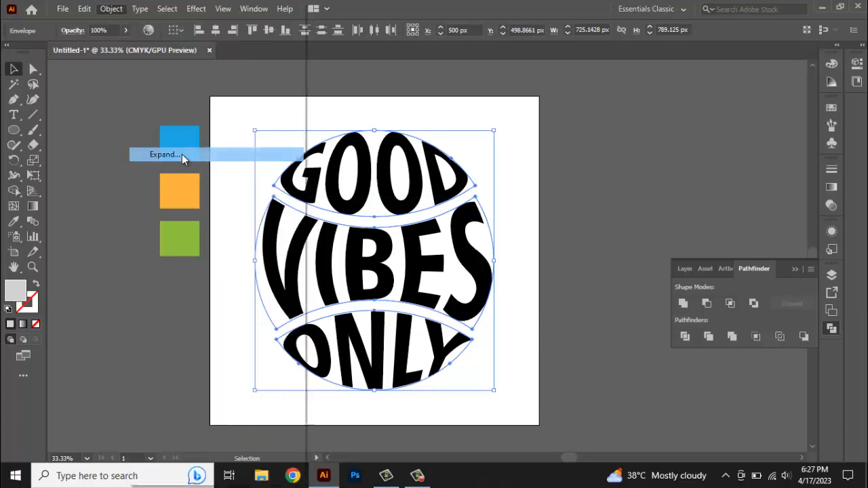
{"action": "left_click", "coordinate": [415, 309]}
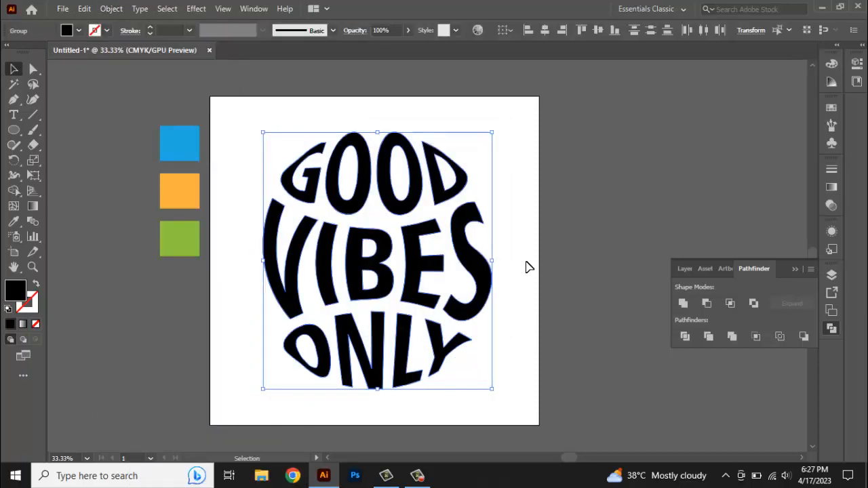
Fill the GOOD word with the blue swatch colour using the Eyedropper
{"action": "left_click", "coordinate": [530, 224]}
{"action": "left_click", "coordinate": [380, 207]}
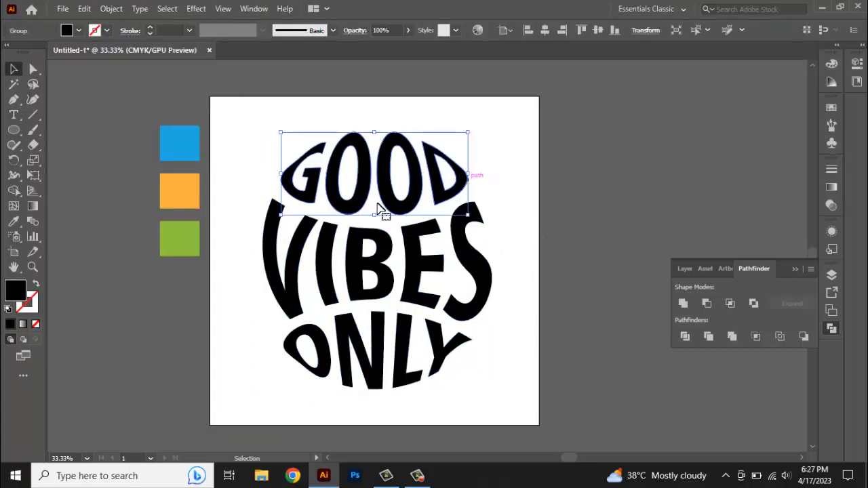
{"action": "left_click", "coordinate": [14, 221]}
{"action": "left_click", "coordinate": [171, 148]}
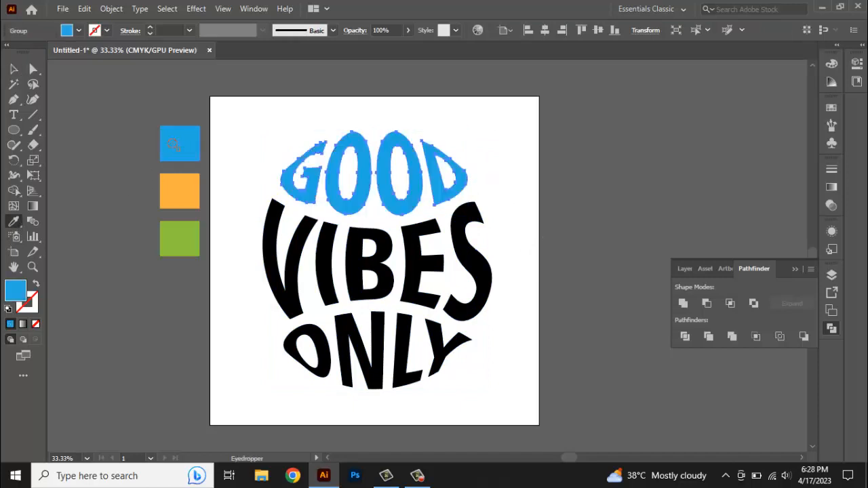
{"action": "left_click", "coordinate": [13, 68]}
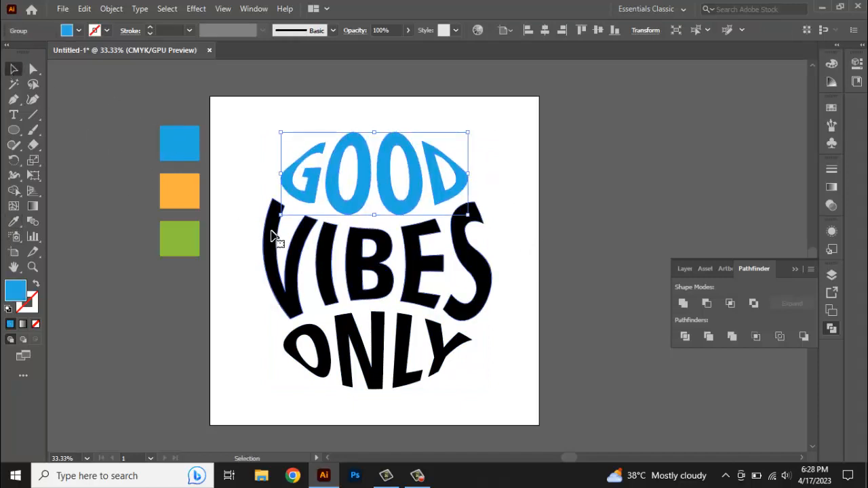
Fill the VIBES word with the orange swatch colour using the Eyedropper
{"action": "left_click", "coordinate": [277, 239]}
{"action": "left_click", "coordinate": [14, 221]}
{"action": "left_click", "coordinate": [179, 191]}
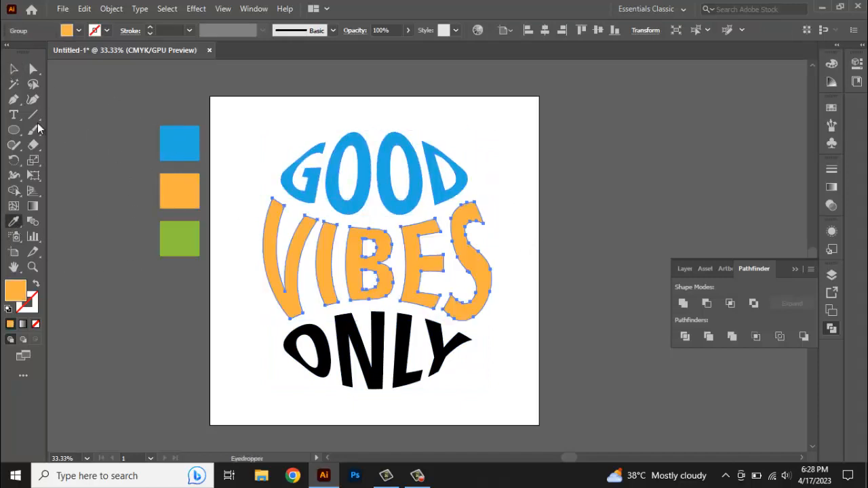
{"action": "left_click", "coordinate": [12, 67]}
Fill the ONLY word with the green swatch colour using the Eyedropper
{"action": "left_click", "coordinate": [304, 345]}
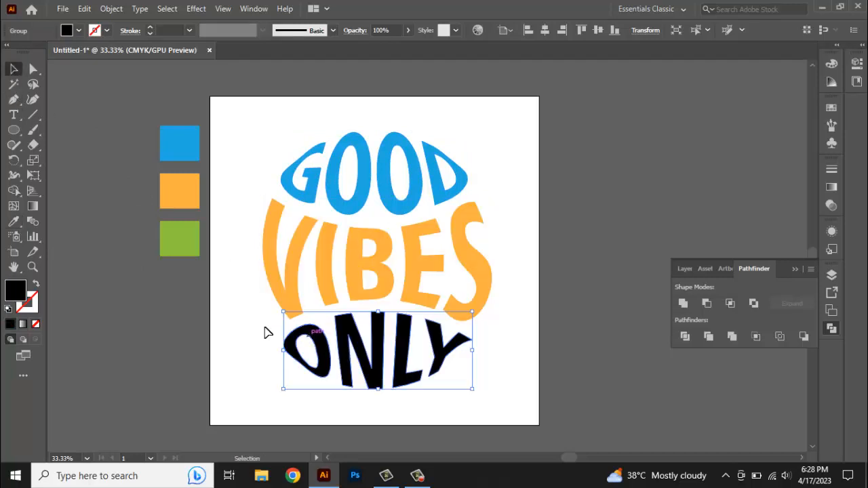
{"action": "left_click", "coordinate": [13, 221]}
{"action": "left_click", "coordinate": [184, 245]}
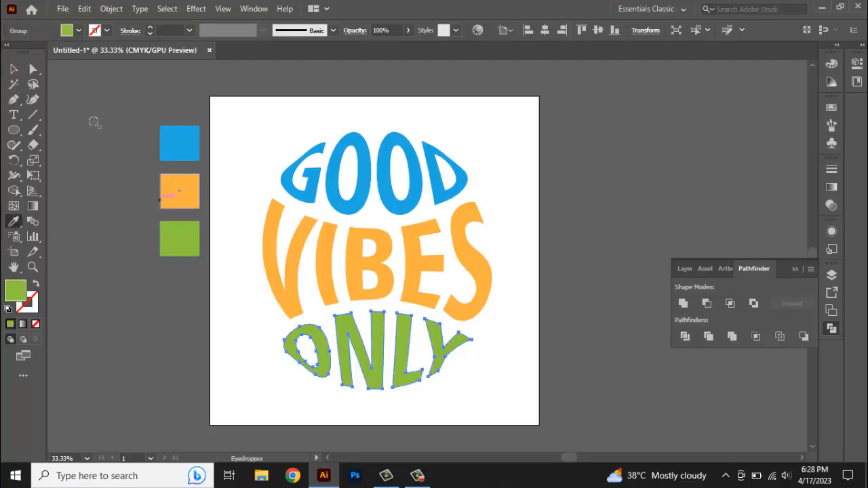
{"action": "left_click", "coordinate": [13, 71]}
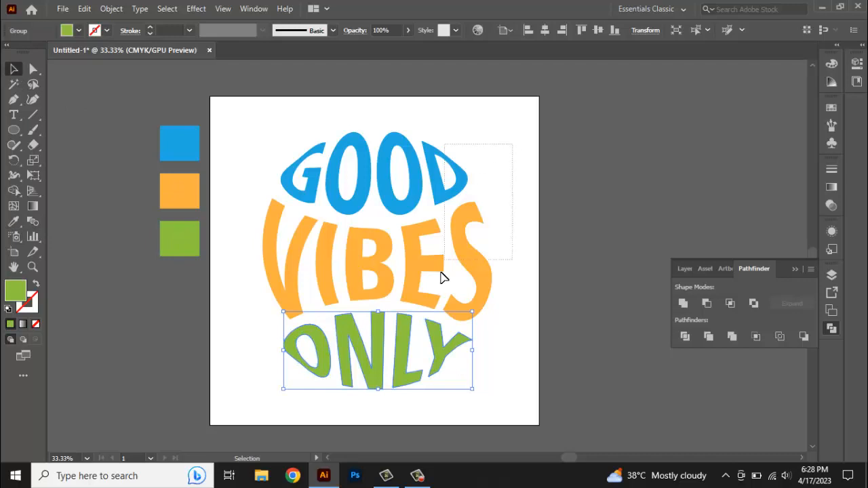
Select all three words and group them
{"action": "key", "text": "ctrl+a"}
{"action": "right_click", "coordinate": [418, 347]}
{"action": "left_click", "coordinate": [457, 242]}
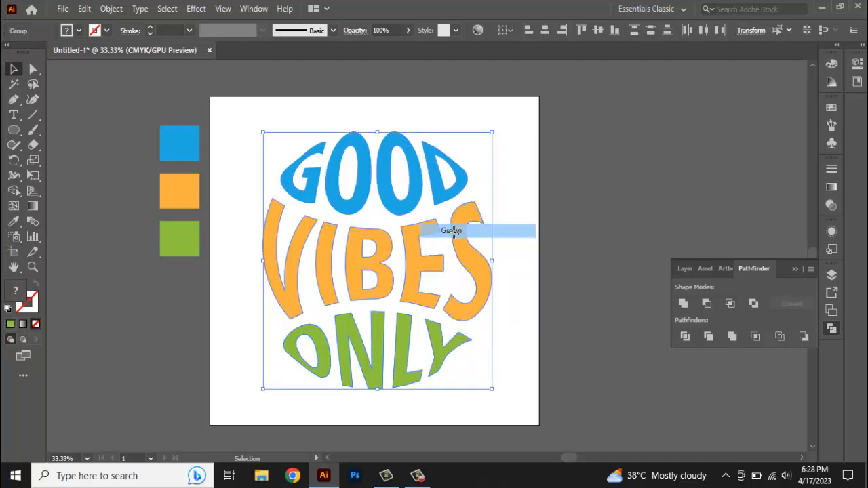
{"action": "left_click", "coordinate": [501, 235]}
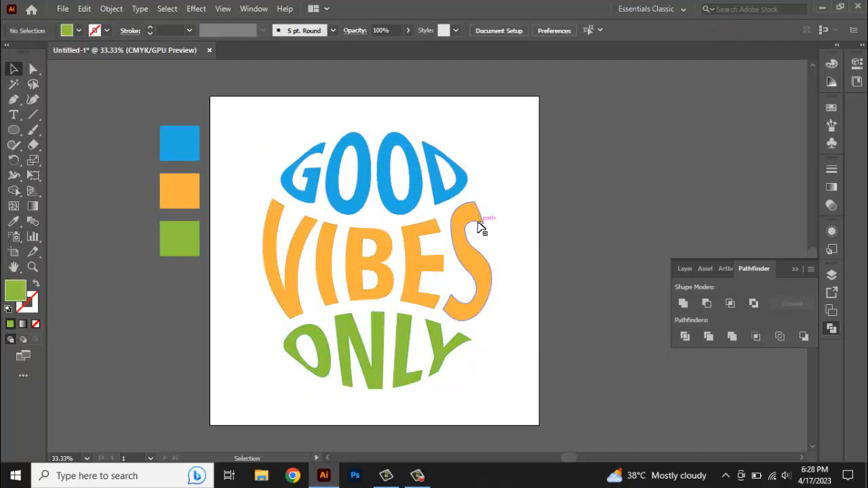
Duplicate the artwork layer, hide and lock the top copy, and make the original layer active
{"action": "left_click", "coordinate": [832, 275]}
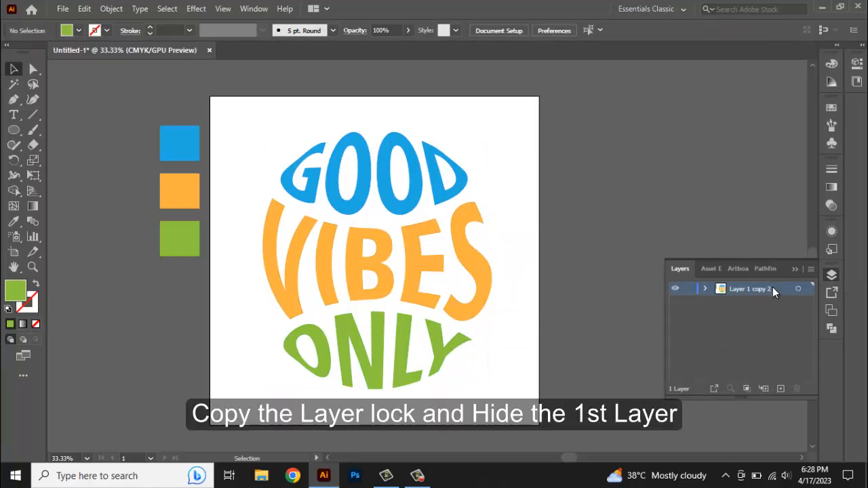
{"action": "left_click_drag", "start_coordinate": [772, 288], "coordinate": [763, 390]}
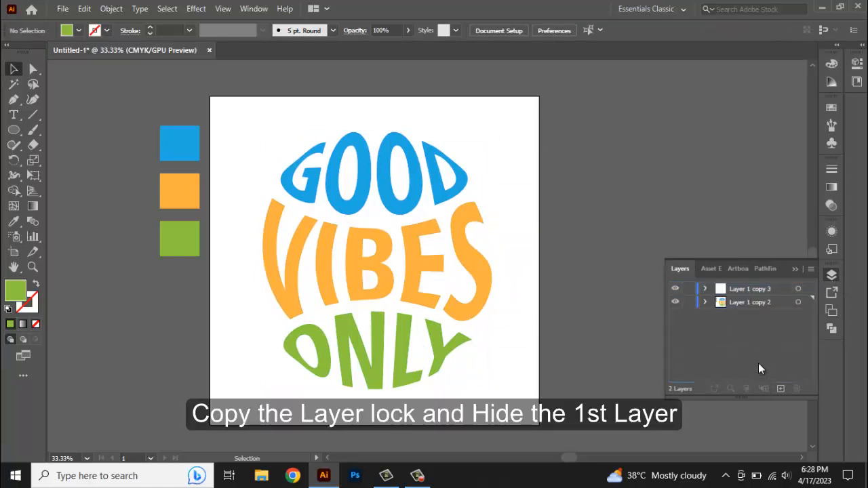
{"action": "left_click", "coordinate": [675, 289]}
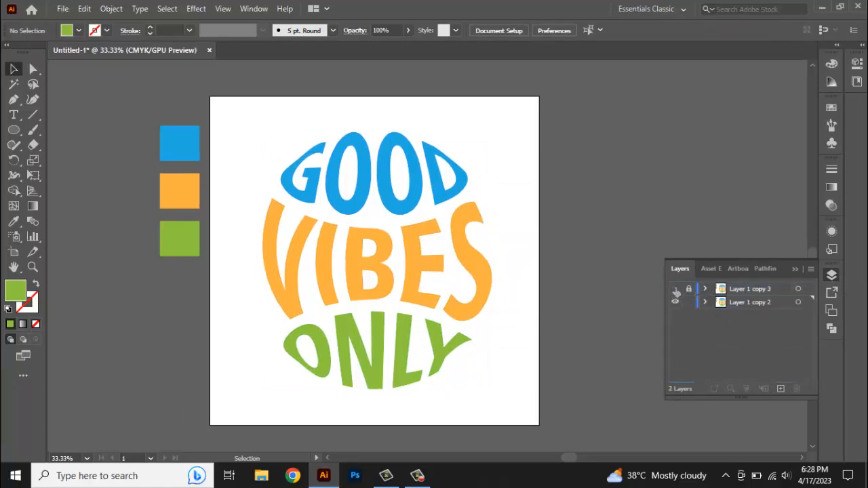
{"action": "left_click", "coordinate": [763, 302]}
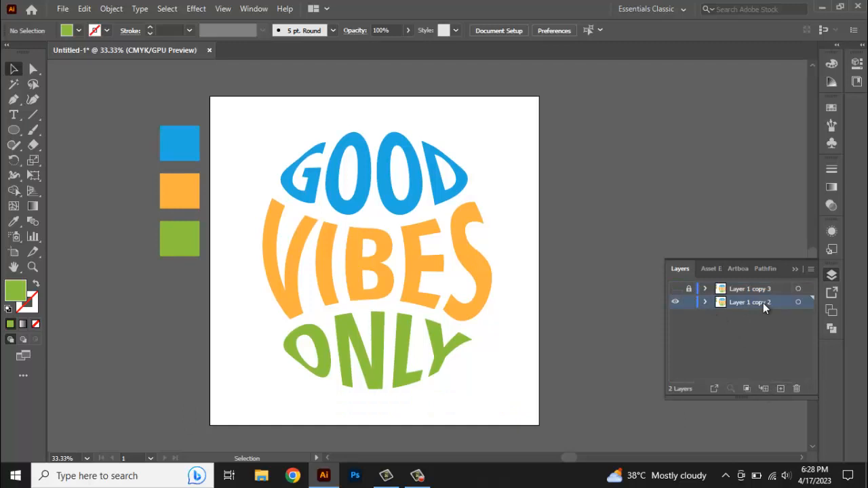
Ungroup the three words on the working layer
{"action": "left_click", "coordinate": [466, 190]}
{"action": "right_click", "coordinate": [461, 185]}
{"action": "left_click", "coordinate": [512, 290]}
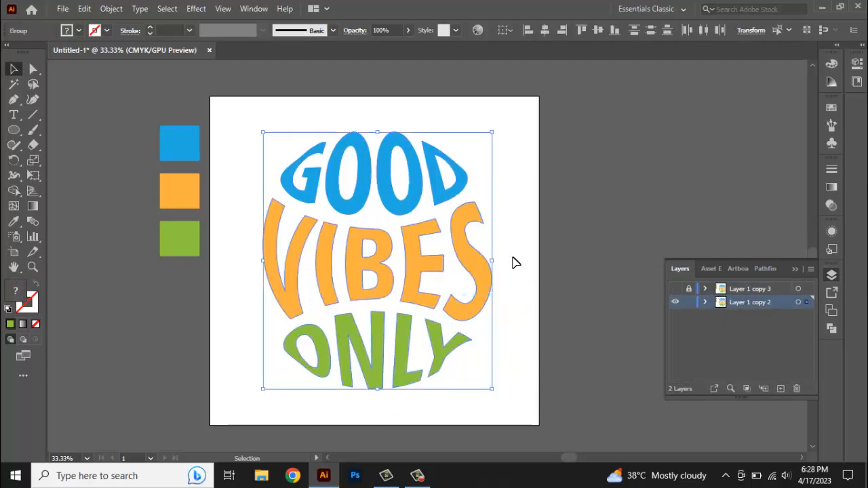
{"action": "left_click", "coordinate": [513, 262]}
Change the GOOD word's fill to a darker blue in the Color Picker
{"action": "left_click", "coordinate": [467, 191]}
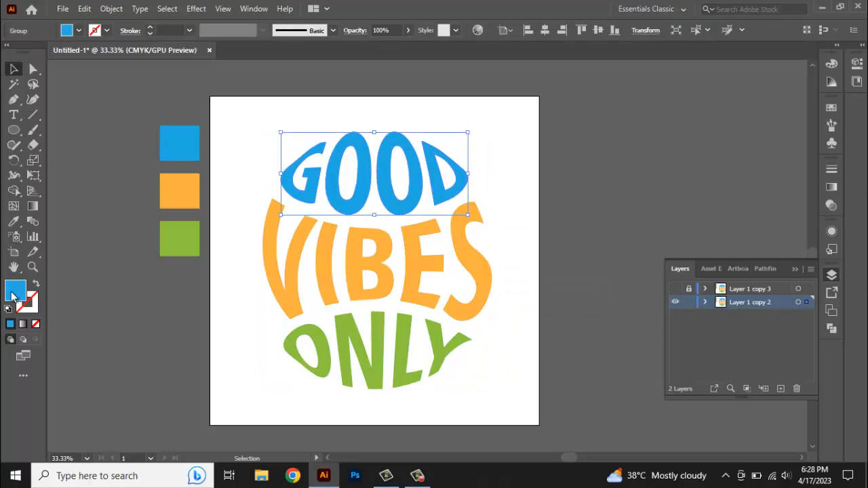
{"action": "double_click", "coordinate": [14, 292]}
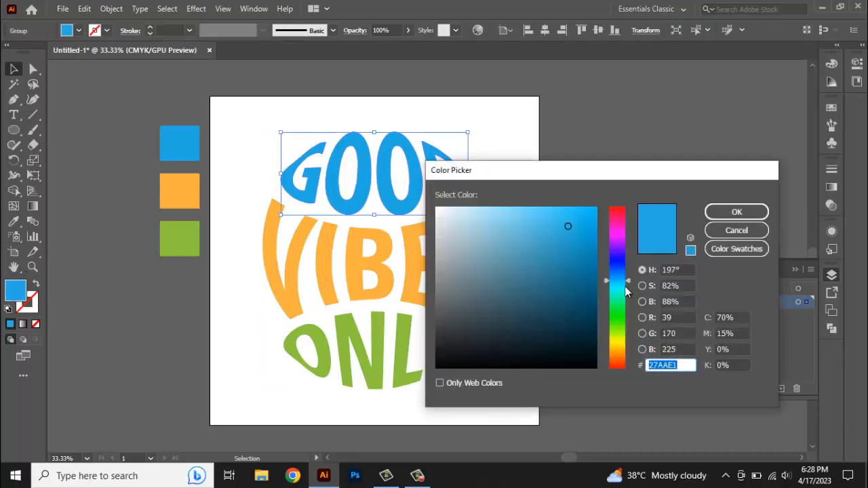
{"action": "left_click", "coordinate": [587, 256]}
{"action": "left_click", "coordinate": [735, 211]}
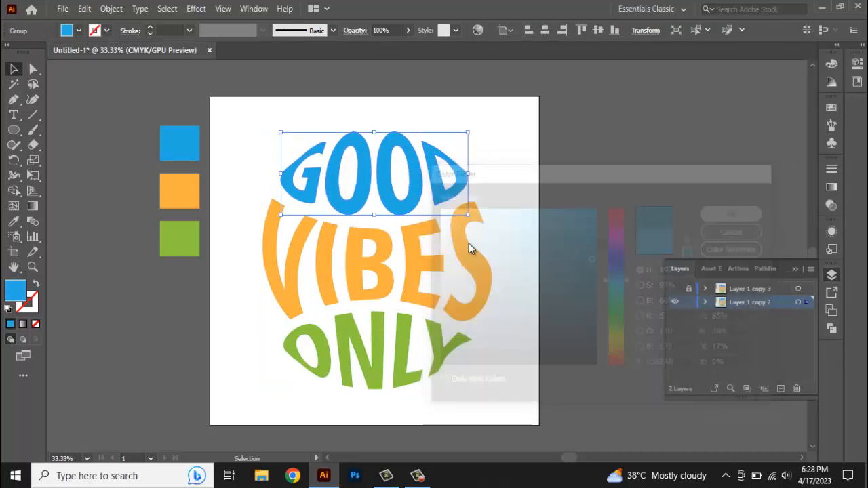
Change the VIBES word's fill to a darker orange in the Color Picker
{"action": "left_click", "coordinate": [419, 252]}
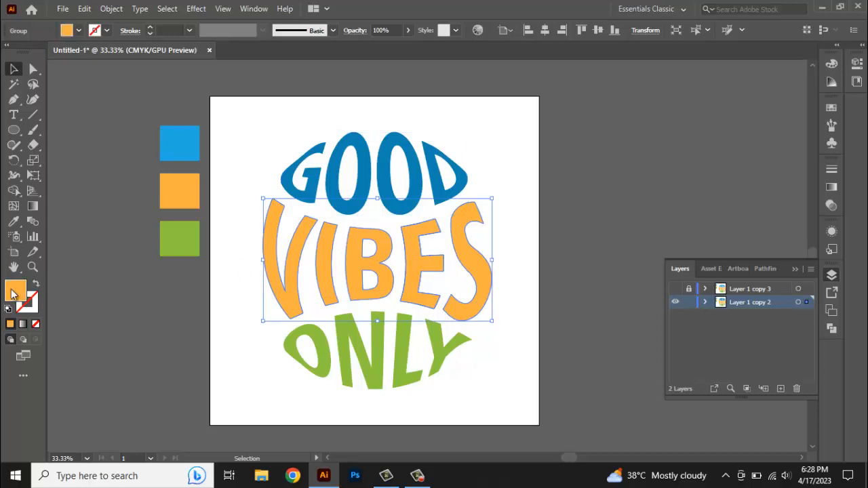
{"action": "double_click", "coordinate": [14, 291]}
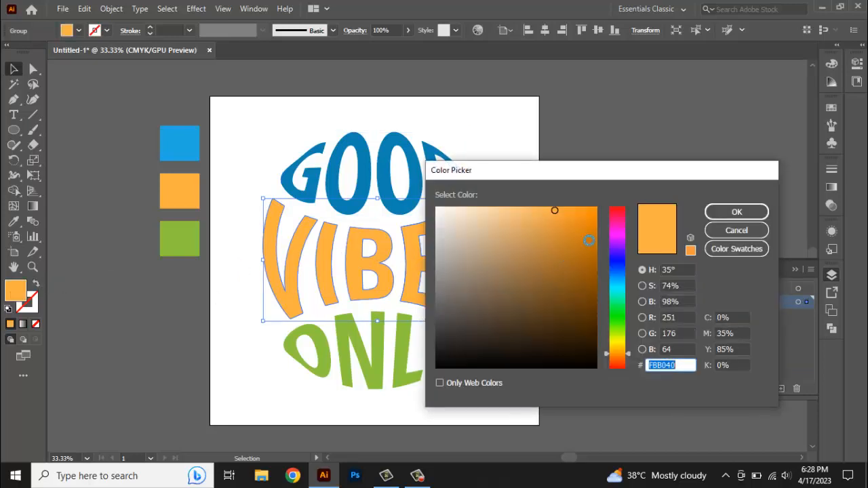
{"action": "left_click", "coordinate": [588, 240]}
{"action": "left_click", "coordinate": [736, 211]}
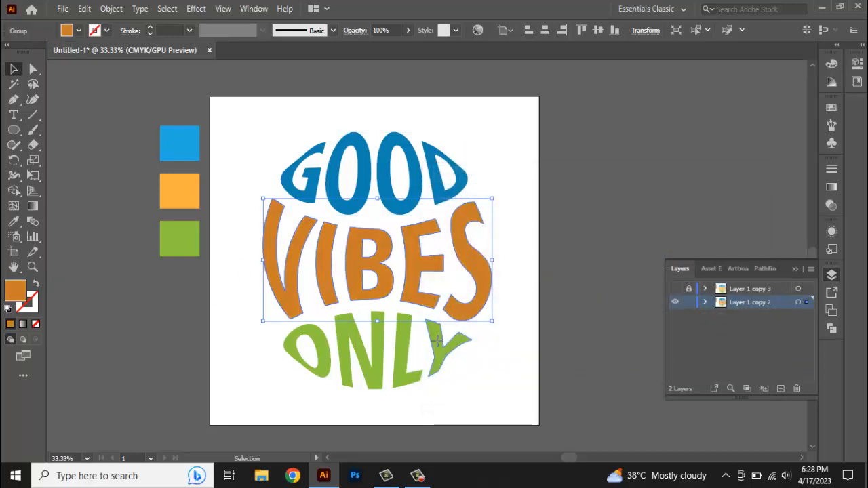
Change the ONLY word's fill to a darker green, #669E0D, in the Color Picker
{"action": "left_click", "coordinate": [437, 342]}
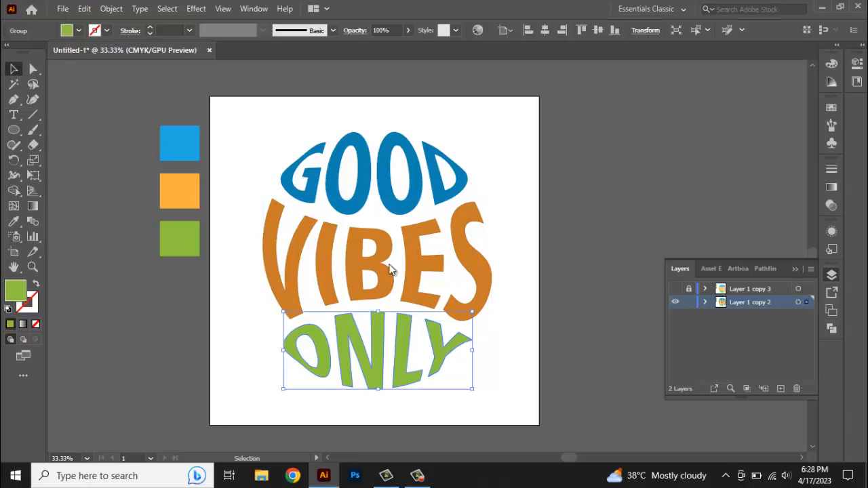
{"action": "left_click", "coordinate": [582, 274]}
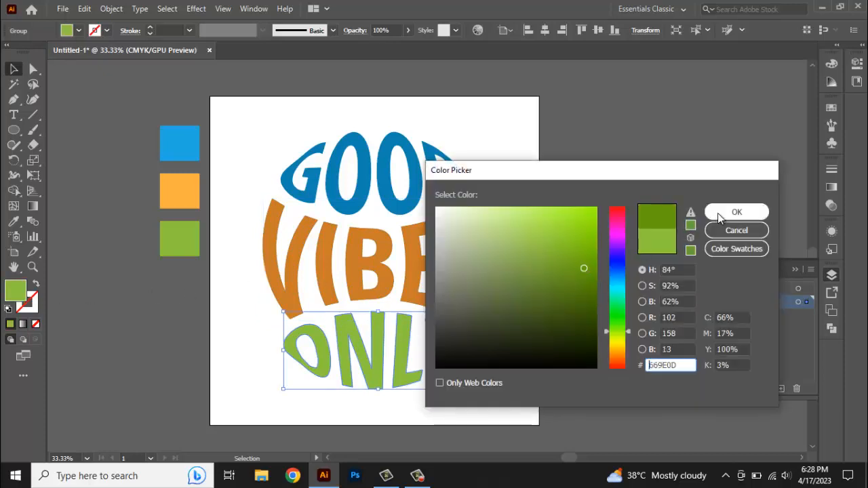
{"action": "left_click", "coordinate": [737, 211]}
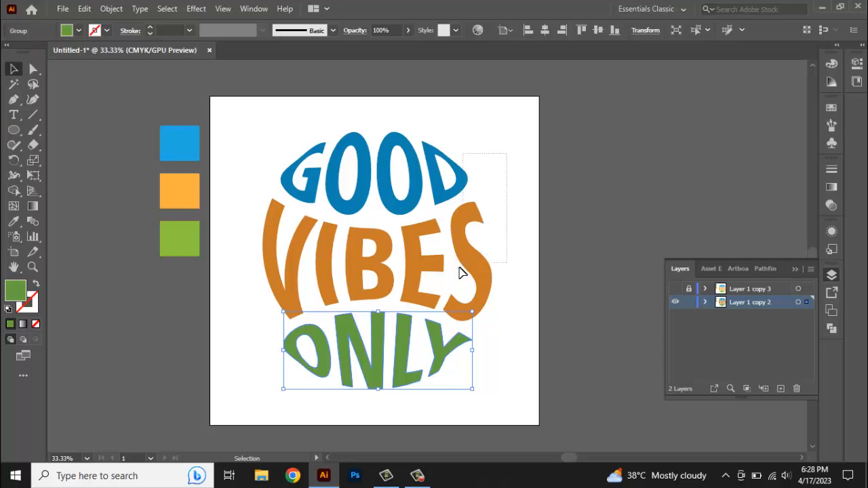
Select all three recoloured words and group them again
{"action": "key", "text": "ctrl+a"}
{"action": "right_click", "coordinate": [415, 329]}
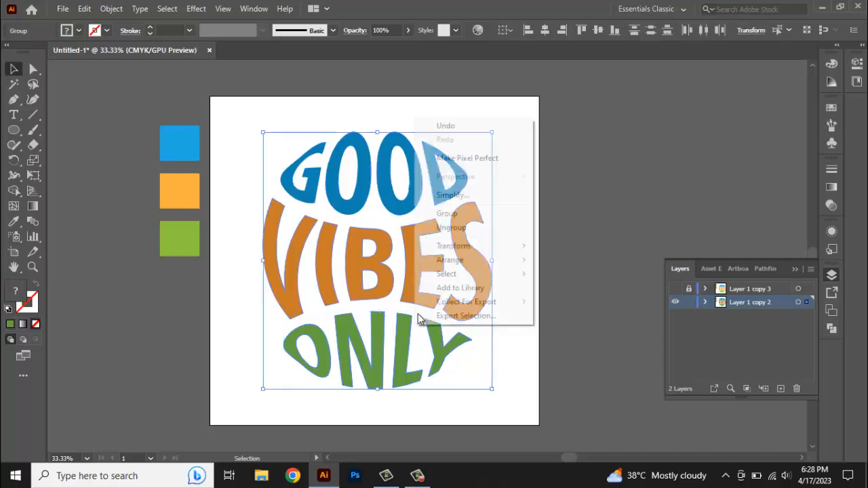
{"action": "left_click", "coordinate": [453, 214]}
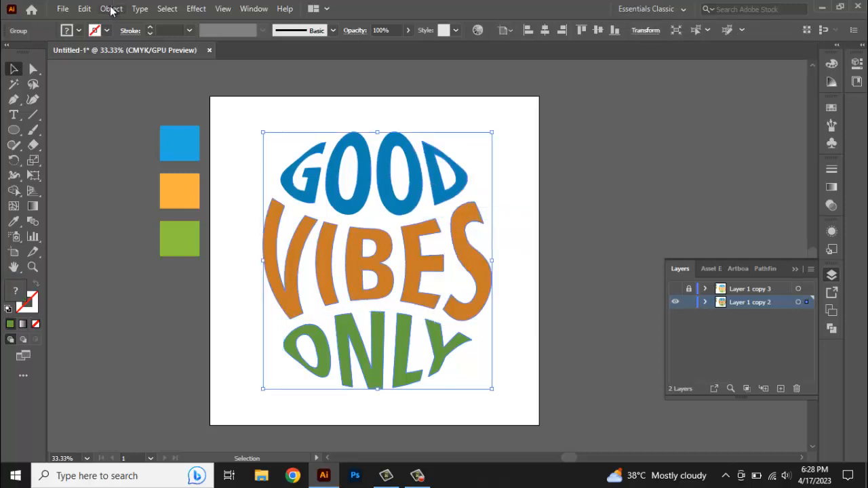
{"action": "left_click", "coordinate": [84, 8]}
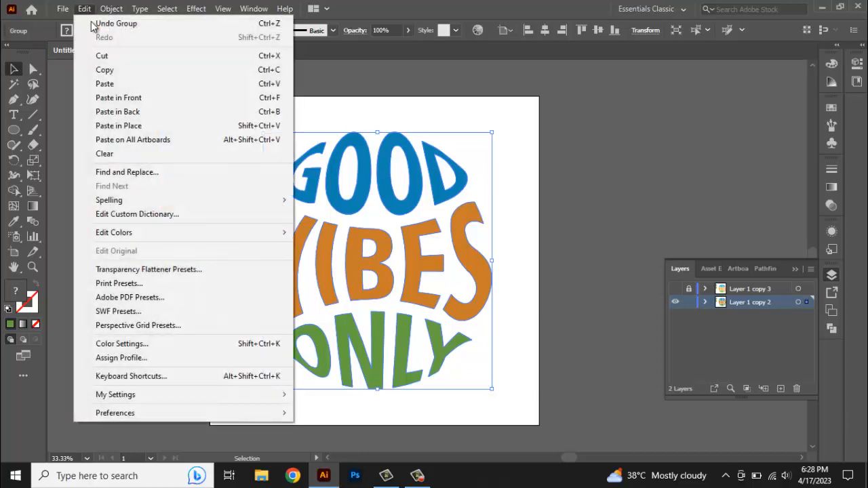
Copy the grouped word design, paste it in place, and scale the copy down into the centre of the design
{"action": "left_click", "coordinate": [102, 67]}
{"action": "left_click", "coordinate": [84, 8]}
{"action": "left_click", "coordinate": [119, 126]}
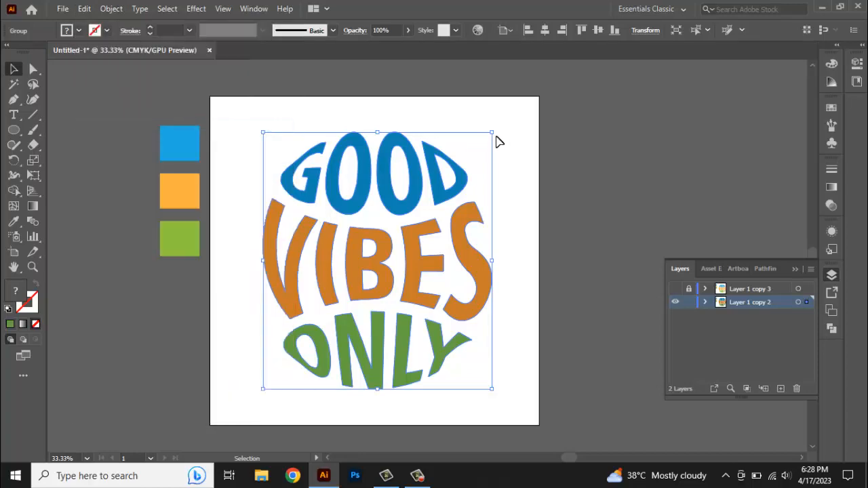
{"action": "left_click_drag", "start_coordinate": [492, 130], "coordinate": [409, 226]}
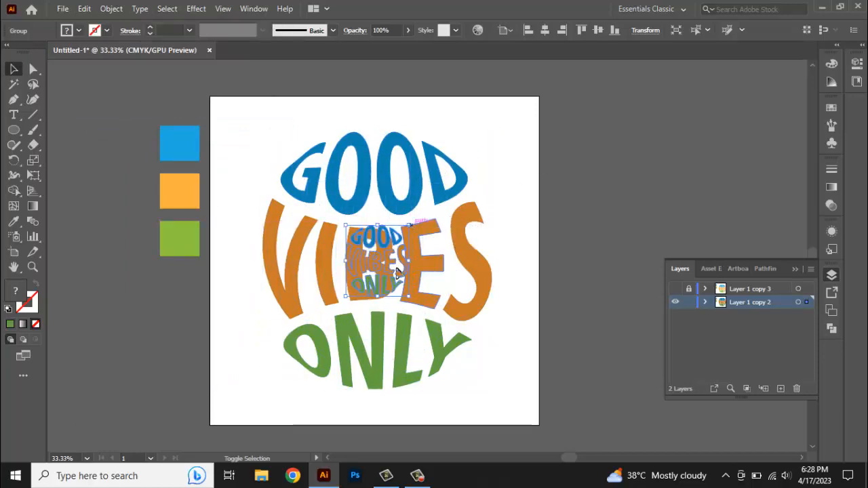
Ungroup the small copy of the word design
{"action": "scroll", "coordinate": [389, 261], "scroll_direction": "up", "scroll_amount": 1}
{"action": "scroll", "coordinate": [391, 267], "scroll_direction": "up", "scroll_amount": 2}
{"action": "left_click", "coordinate": [386, 175]}
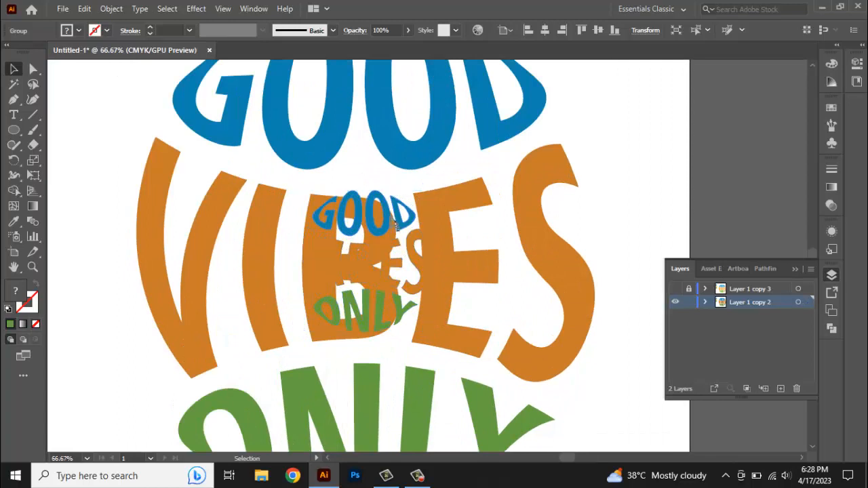
{"action": "left_click", "coordinate": [391, 217]}
{"action": "right_click", "coordinate": [391, 217]}
{"action": "left_click", "coordinate": [427, 323]}
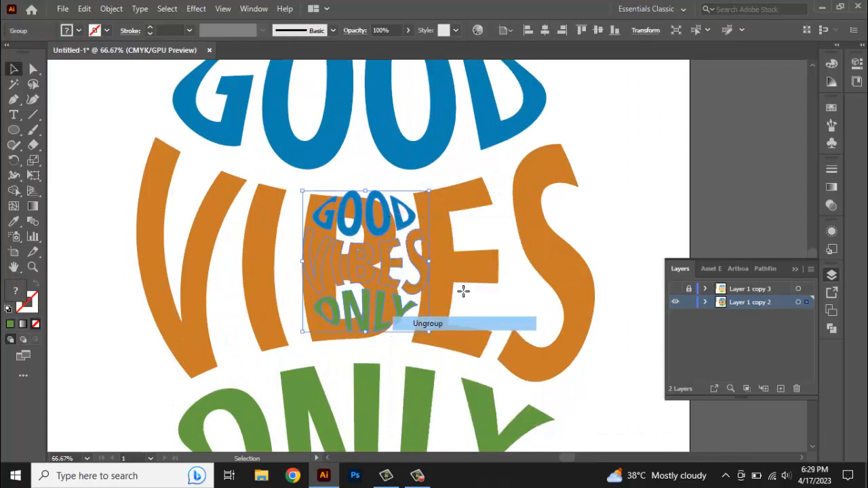
Change the small GOOD word's fill to a darker blue in the Color Picker
{"action": "left_click", "coordinate": [508, 225]}
{"action": "left_click", "coordinate": [405, 231]}
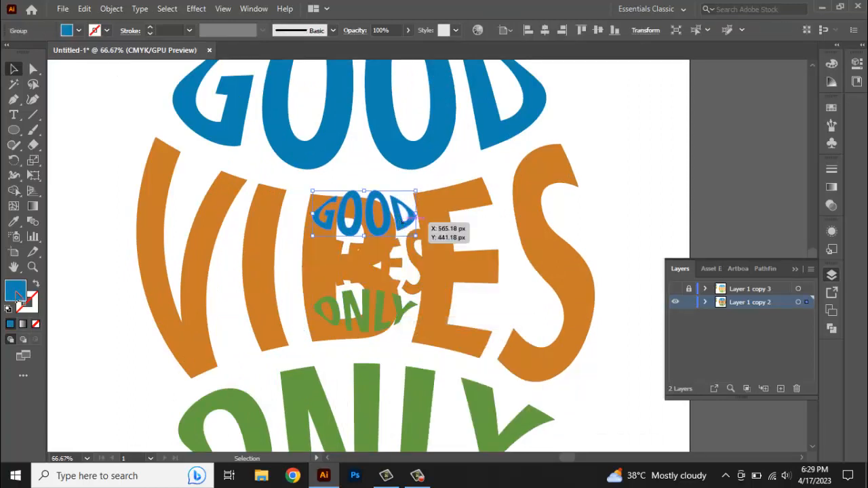
{"action": "double_click", "coordinate": [11, 297]}
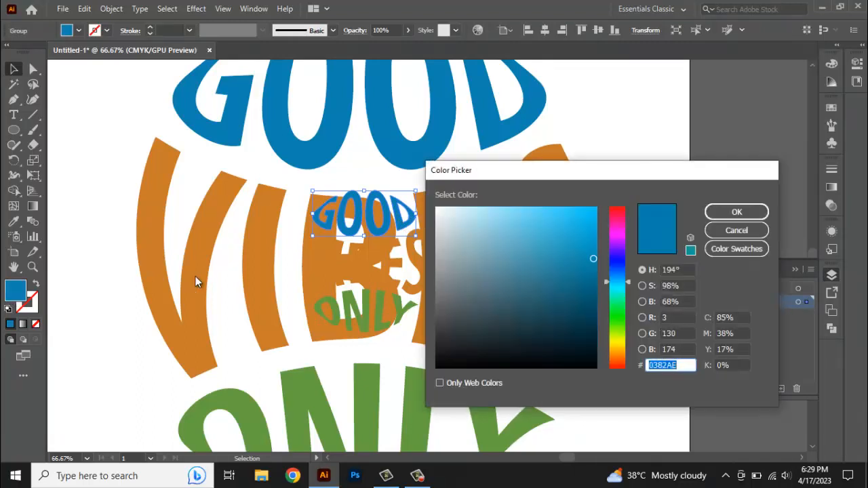
{"action": "left_click", "coordinate": [595, 309]}
{"action": "left_click", "coordinate": [732, 212]}
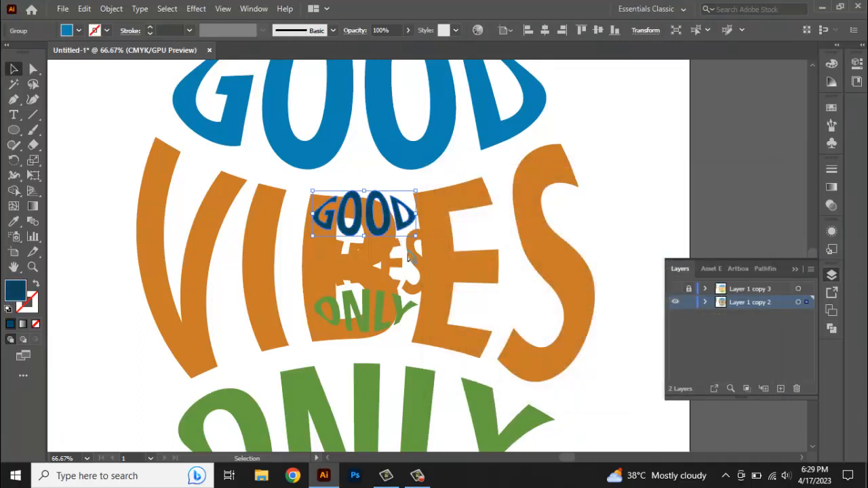
Change the small VIBES word's fill to a darker orange in the Color Picker
{"action": "left_click", "coordinate": [408, 257]}
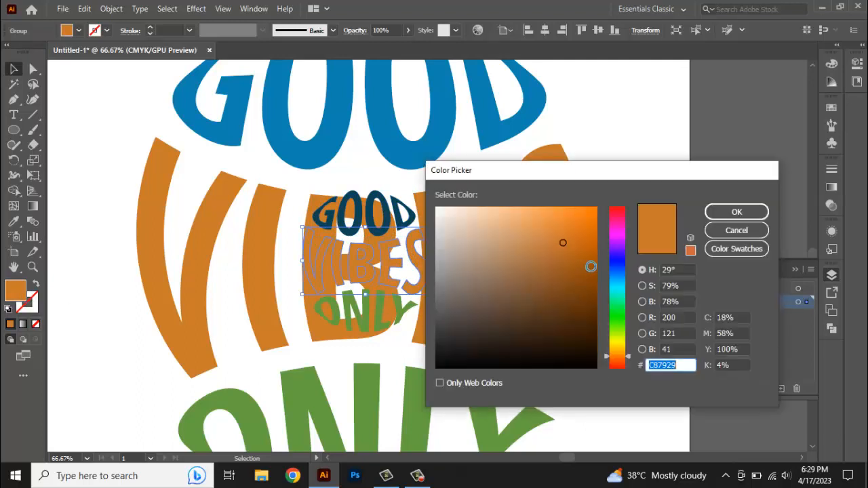
{"action": "left_click", "coordinate": [591, 266]}
{"action": "left_click", "coordinate": [716, 211]}
Change the small ONLY word's fill to a darker green, #347708, in the Color Picker
{"action": "left_click", "coordinate": [412, 315]}
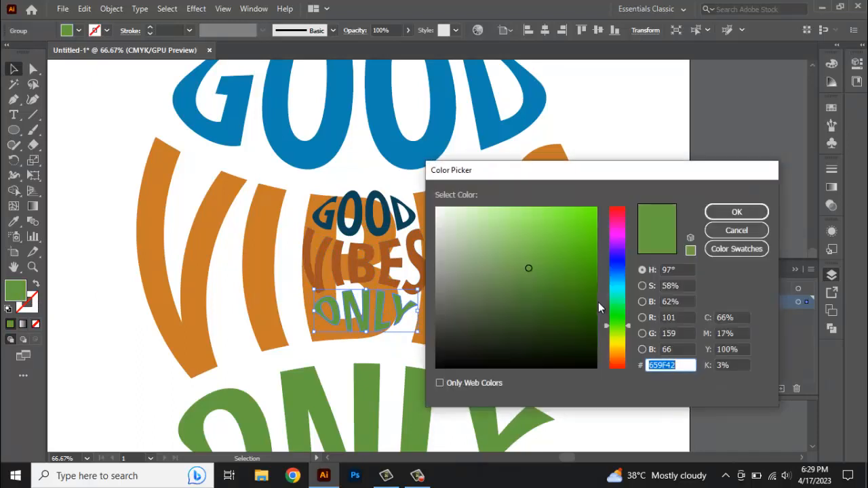
{"action": "left_click", "coordinate": [585, 294]}
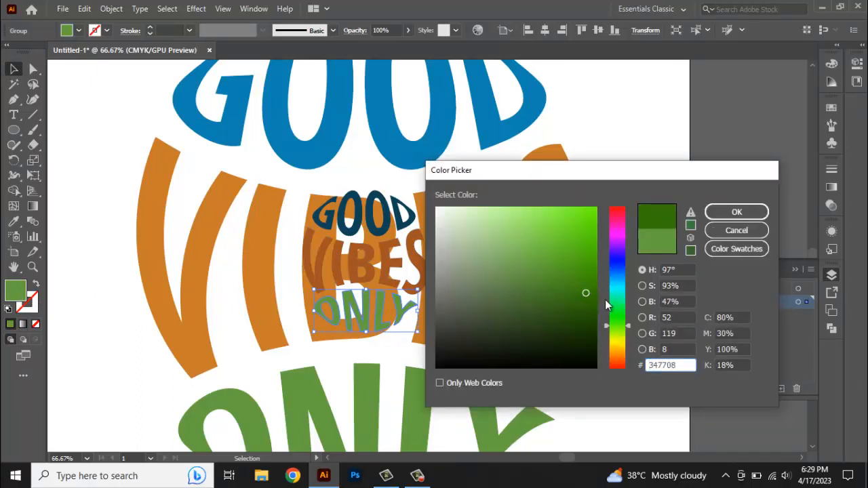
{"action": "left_click", "coordinate": [728, 213]}
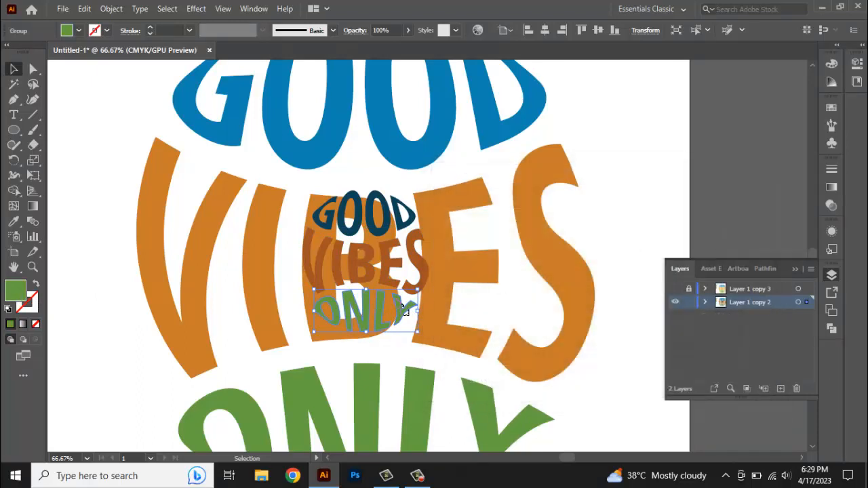
Select the three small recoloured words and group them
{"action": "left_click", "coordinate": [402, 266], "text": "shift"}
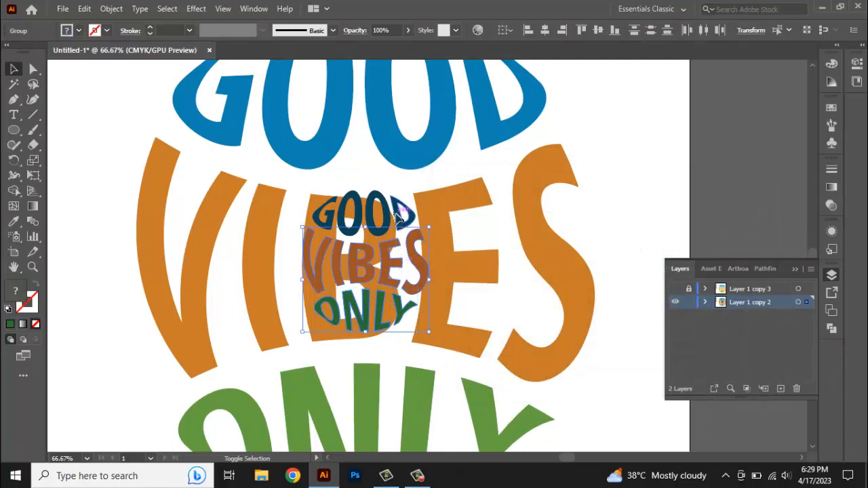
{"action": "left_click", "coordinate": [399, 216], "text": "shift"}
{"action": "right_click", "coordinate": [397, 215]}
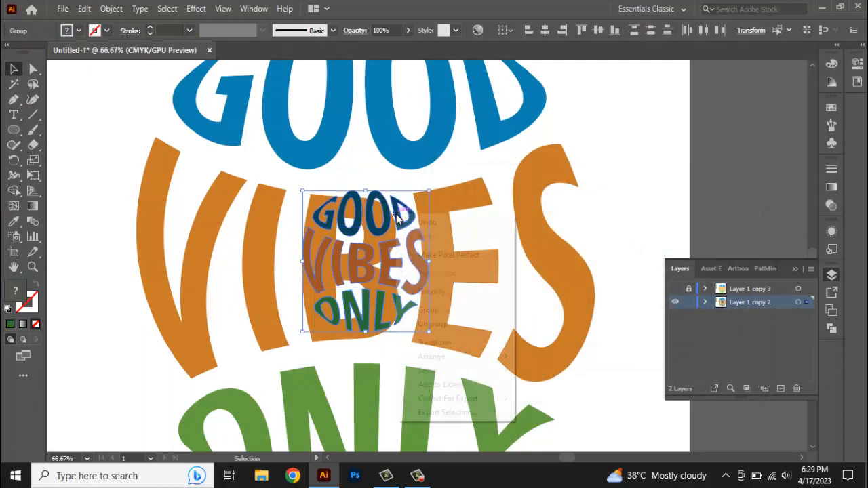
{"action": "left_click", "coordinate": [429, 310]}
Send the small word group to the back of the stacking order
{"action": "right_click", "coordinate": [395, 274]}
{"action": "mouse_move", "coordinate": [447, 214]}
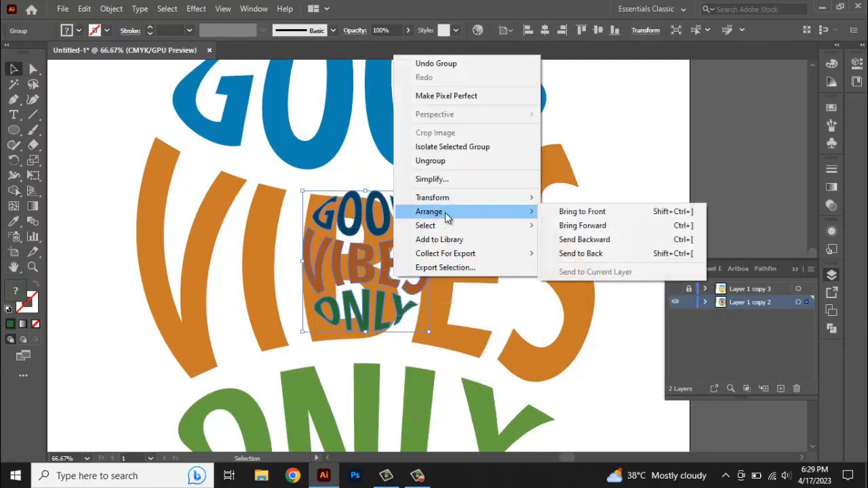
{"action": "left_click", "coordinate": [581, 253]}
{"action": "scroll", "coordinate": [392, 284], "scroll_direction": "down", "scroll_amount": 2}
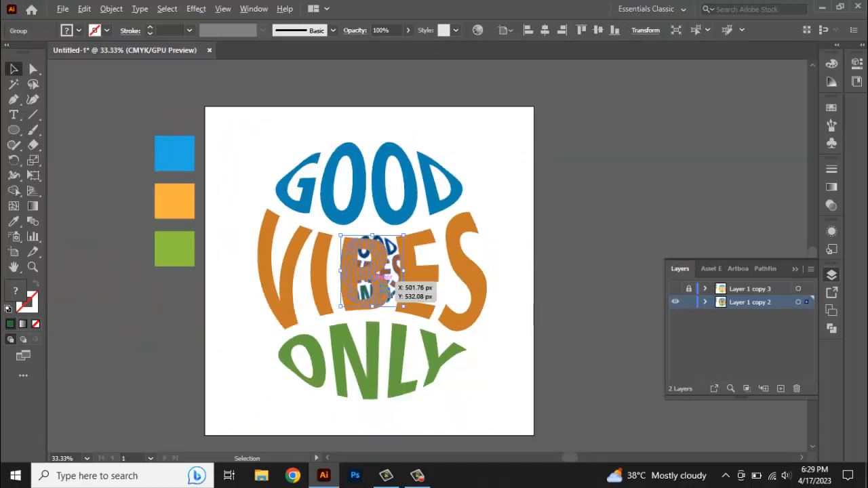
Select both the large and small word groups and make a blend between them
{"action": "left_click", "coordinate": [475, 179]}
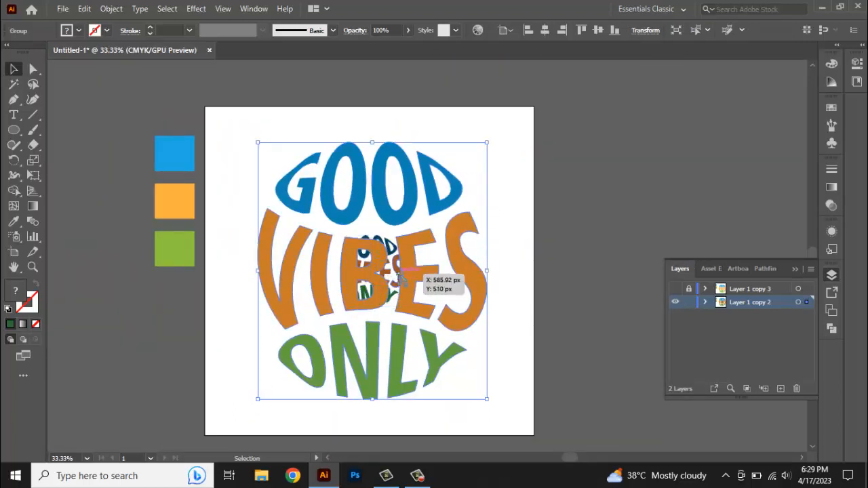
{"action": "left_click_drag", "start_coordinate": [400, 274], "coordinate": [393, 255]}
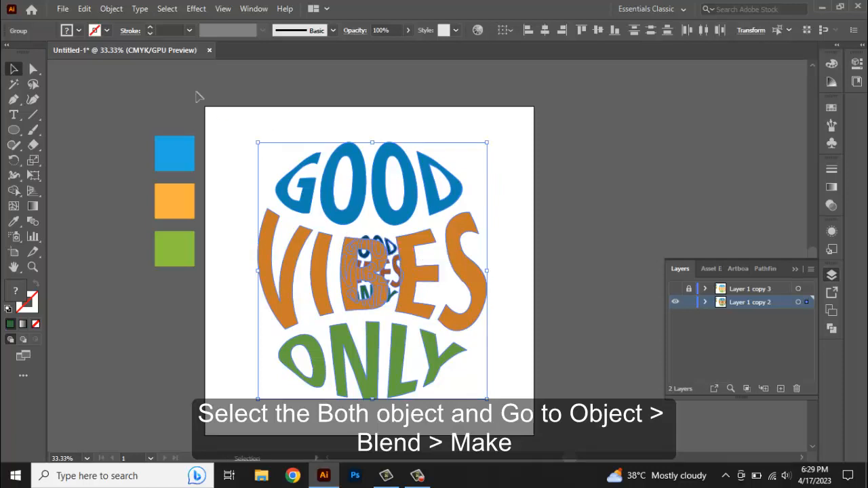
{"action": "left_click", "coordinate": [103, 9]}
{"action": "mouse_move", "coordinate": [286, 350]}
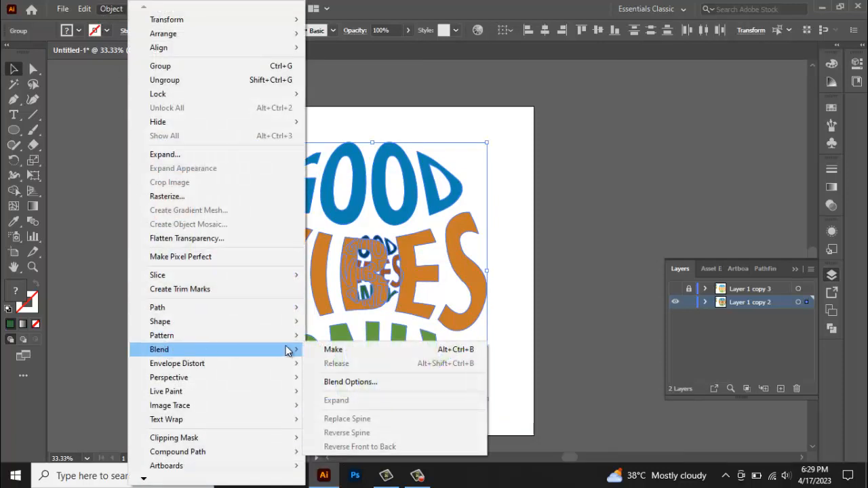
{"action": "left_click", "coordinate": [331, 349]}
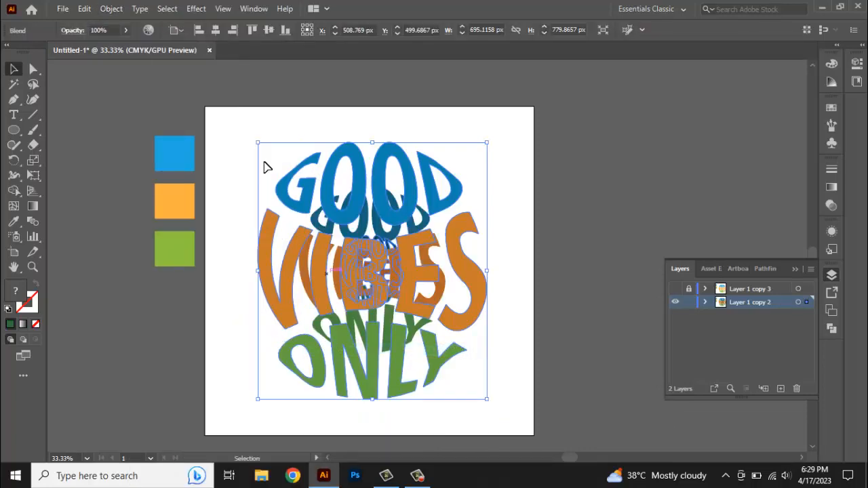
Set the blend's spacing to Specified Steps with 510 steps
{"action": "left_click", "coordinate": [110, 8]}
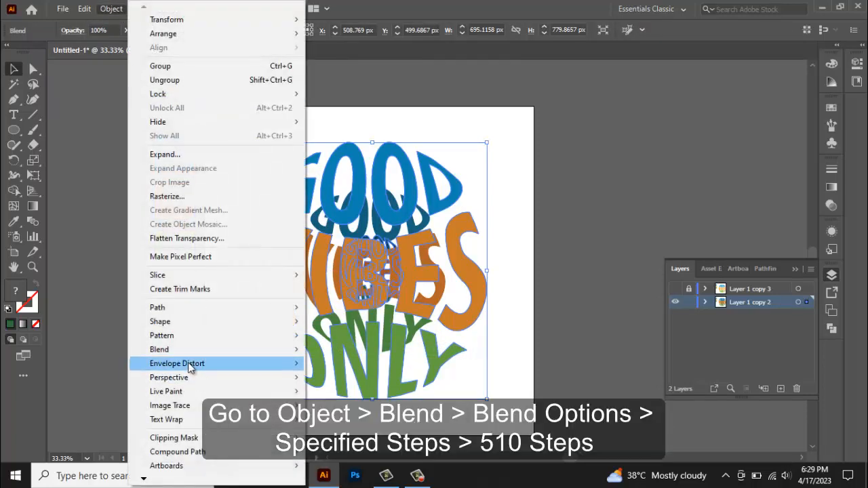
{"action": "mouse_move", "coordinate": [203, 349]}
{"action": "left_click", "coordinate": [347, 379]}
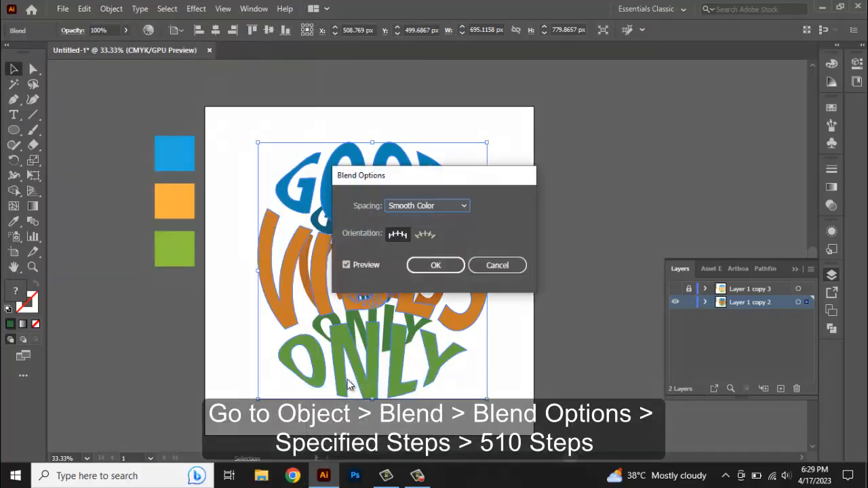
{"action": "left_click", "coordinate": [438, 210]}
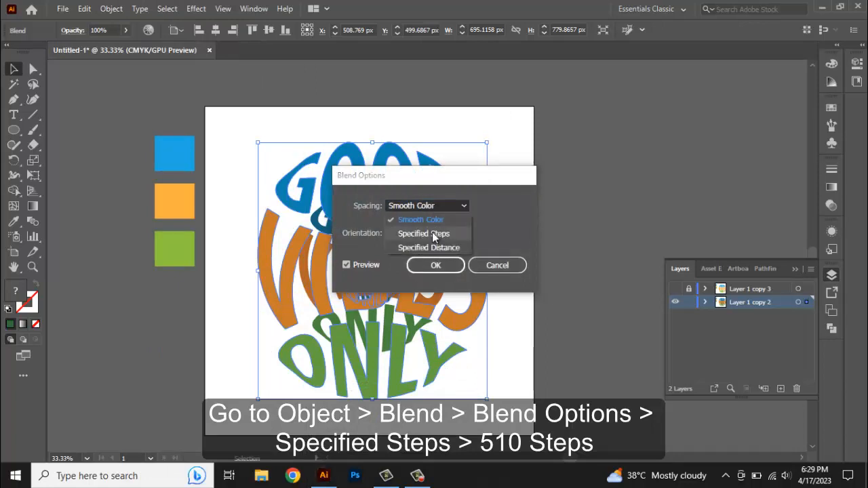
{"action": "left_click", "coordinate": [432, 232]}
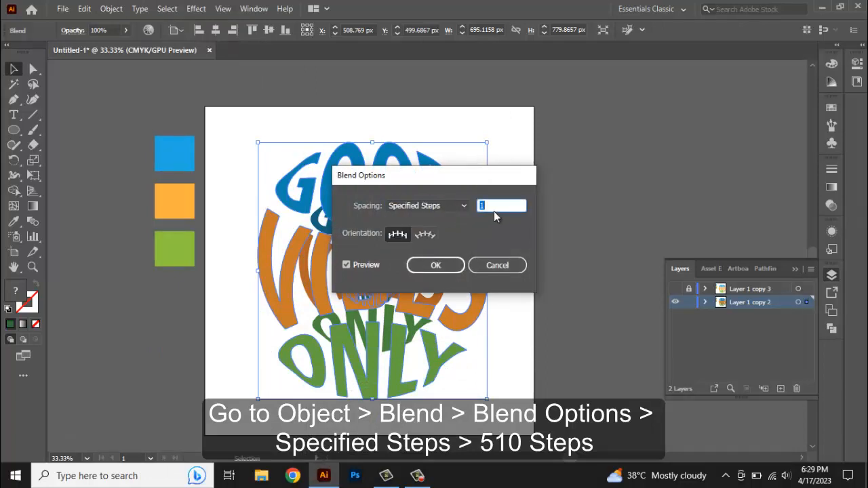
{"action": "type", "text": "510"}
{"action": "left_click", "coordinate": [429, 265]}
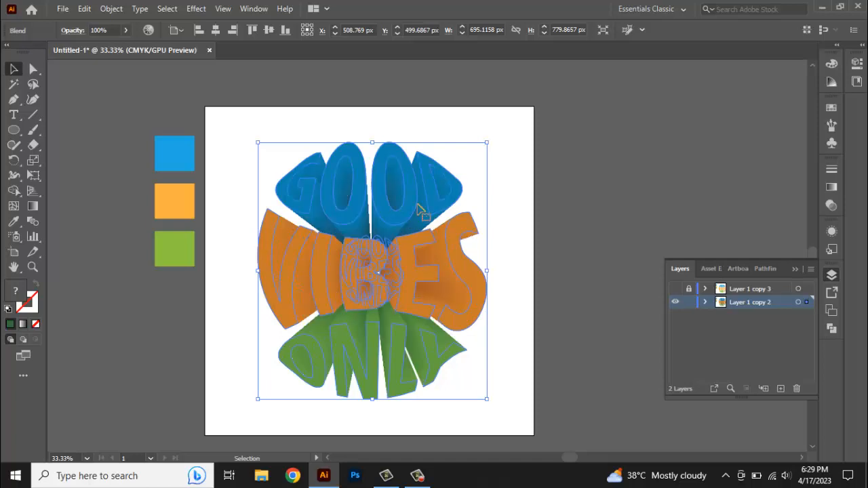
Expand the blend object with its object and fill
{"action": "left_click", "coordinate": [112, 10]}
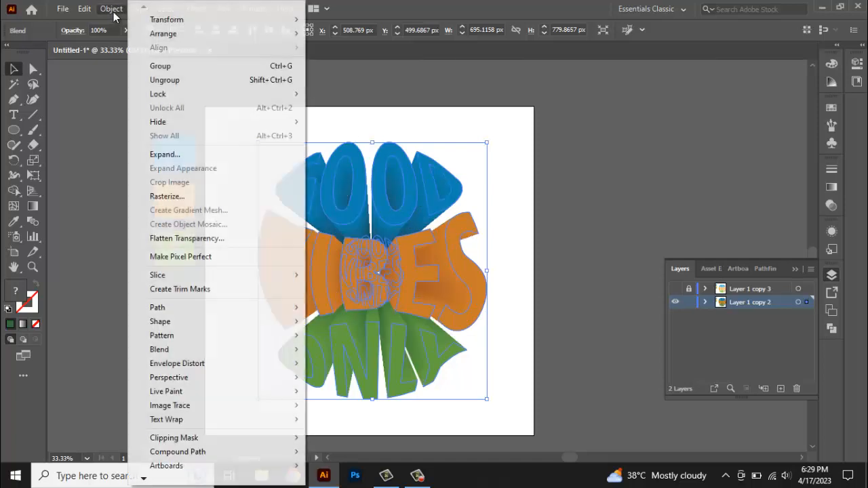
{"action": "left_click", "coordinate": [163, 155]}
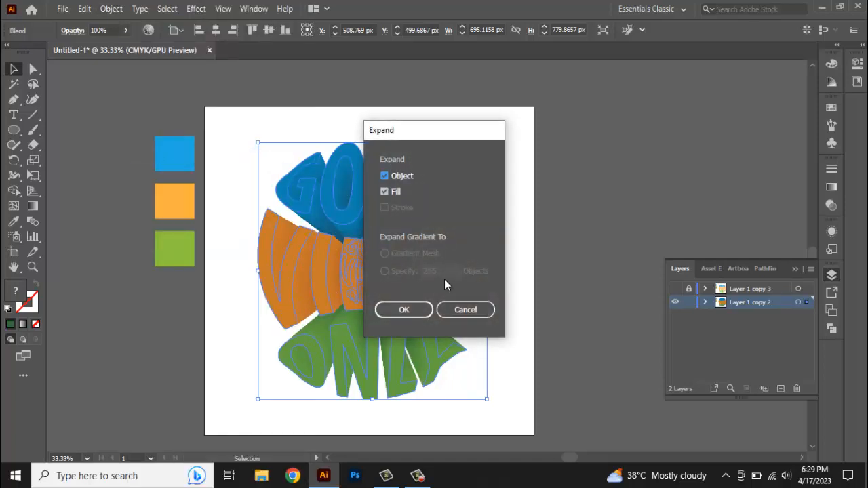
{"action": "left_click", "coordinate": [404, 310]}
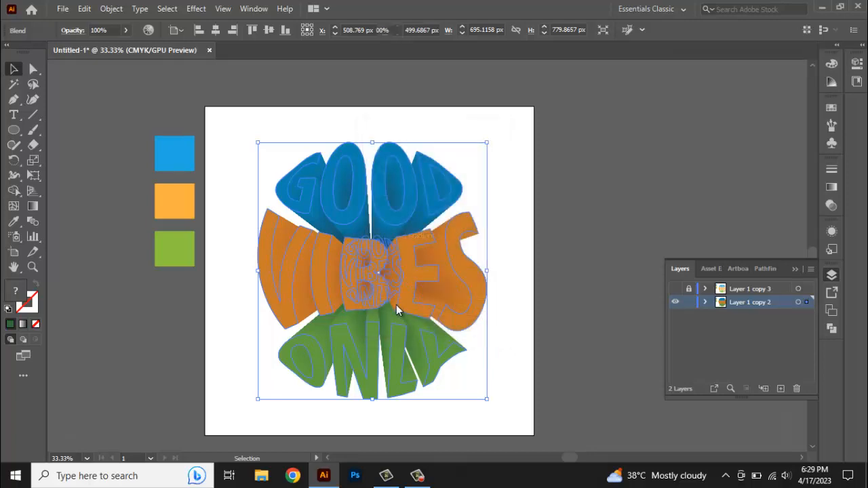
Select the front GOOD letter shapes and fill them with the light blue swatch using the Eyedropper
{"action": "left_click", "coordinate": [517, 256]}
{"action": "key", "text": "space"}
{"action": "left_click_drag", "start_coordinate": [478, 280], "coordinate": [483, 274]}
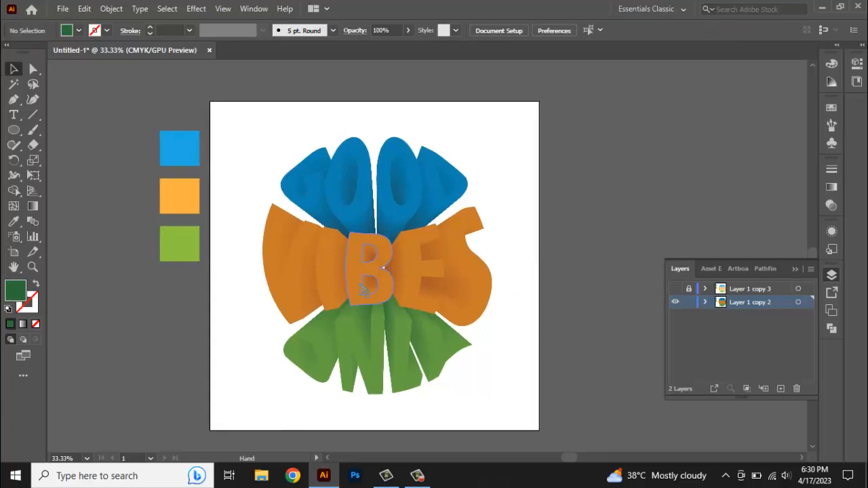
{"action": "key", "text": "ctrl+plus"}
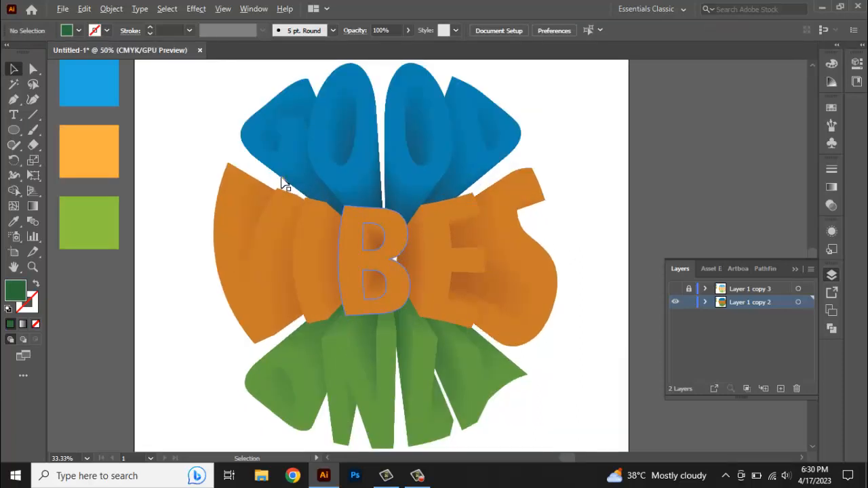
{"action": "left_click", "coordinate": [33, 68]}
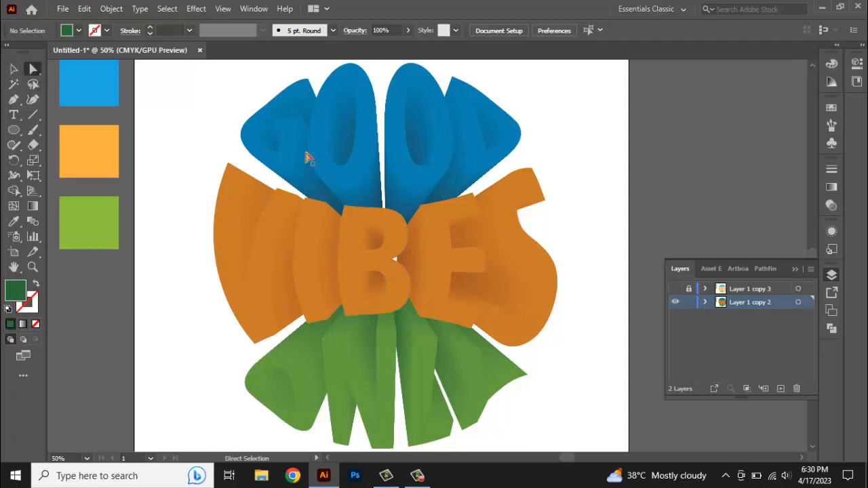
{"action": "left_click", "coordinate": [327, 132]}
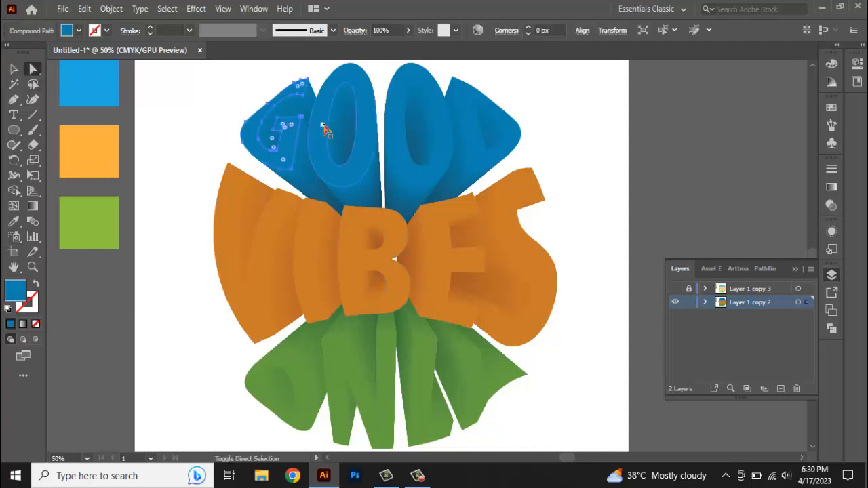
{"action": "left_click", "coordinate": [399, 132], "text": "shift"}
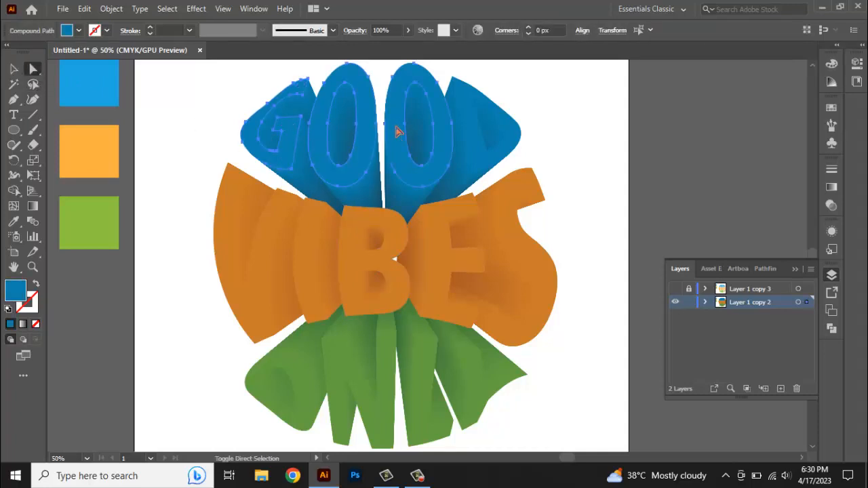
{"action": "left_click", "coordinate": [469, 131], "text": "shift"}
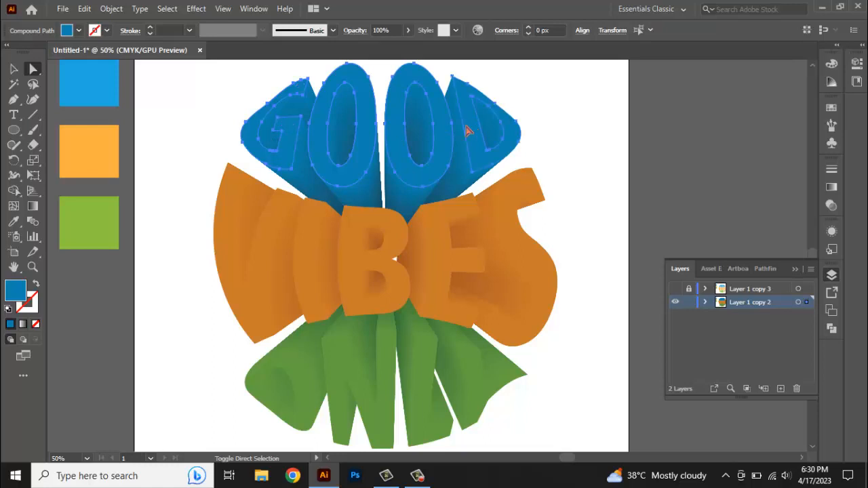
{"action": "left_click", "coordinate": [16, 218]}
{"action": "left_click", "coordinate": [87, 100]}
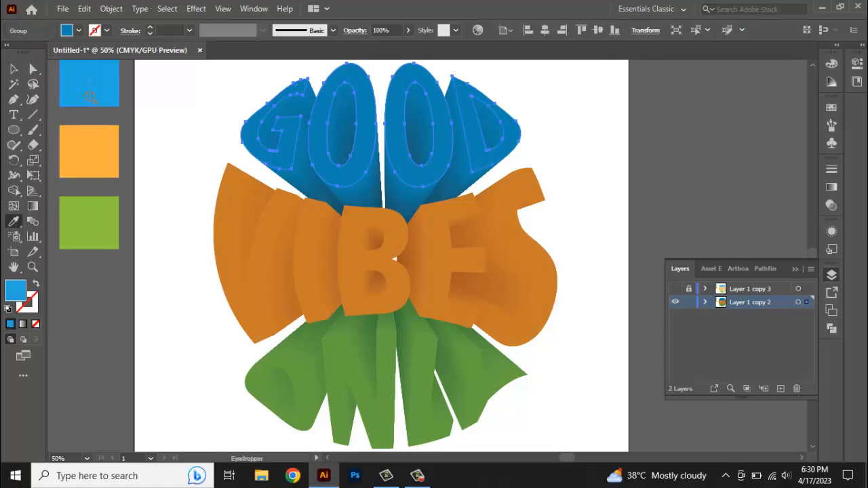
{"action": "left_click", "coordinate": [33, 69]}
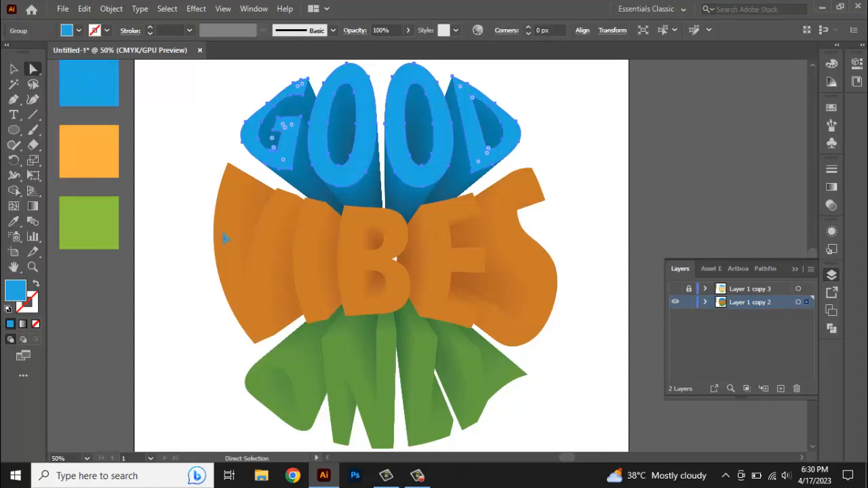
Select the front VIBES letter shapes and fill them with the light orange swatch using the Eyedropper
{"action": "left_click", "coordinate": [310, 246]}
{"action": "left_click", "coordinate": [352, 246], "text": "shift"}
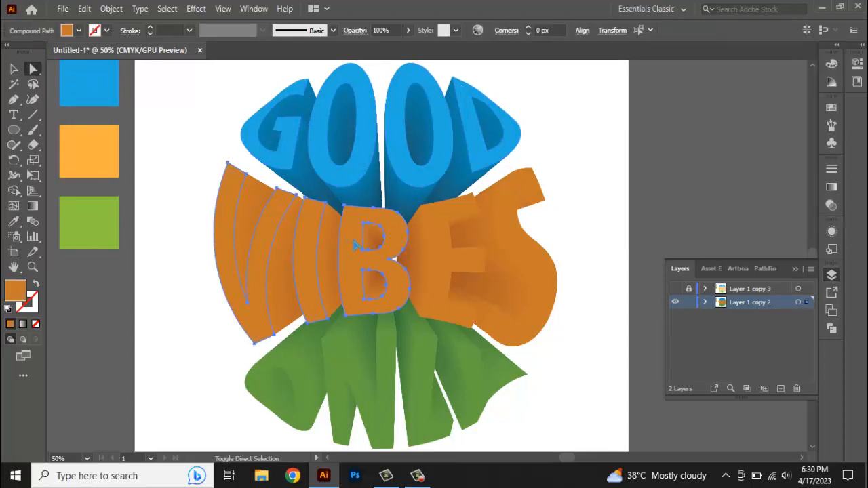
{"action": "left_click", "coordinate": [438, 239], "text": "shift"}
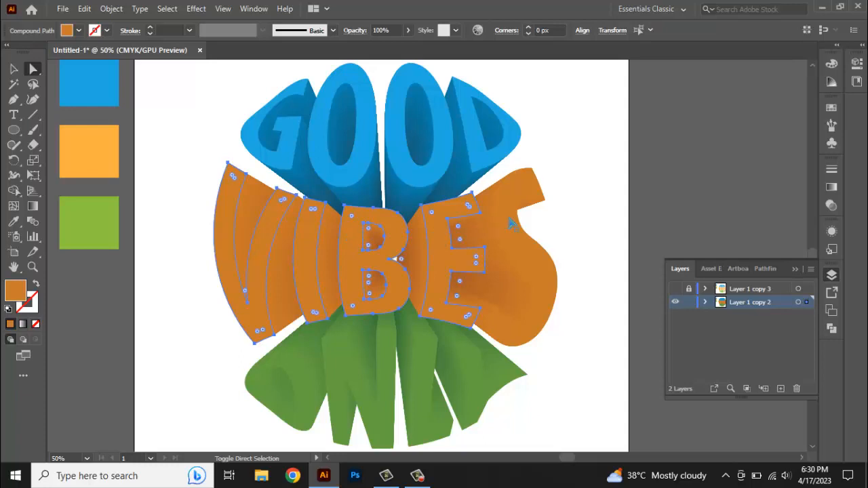
{"action": "left_click", "coordinate": [13, 221]}
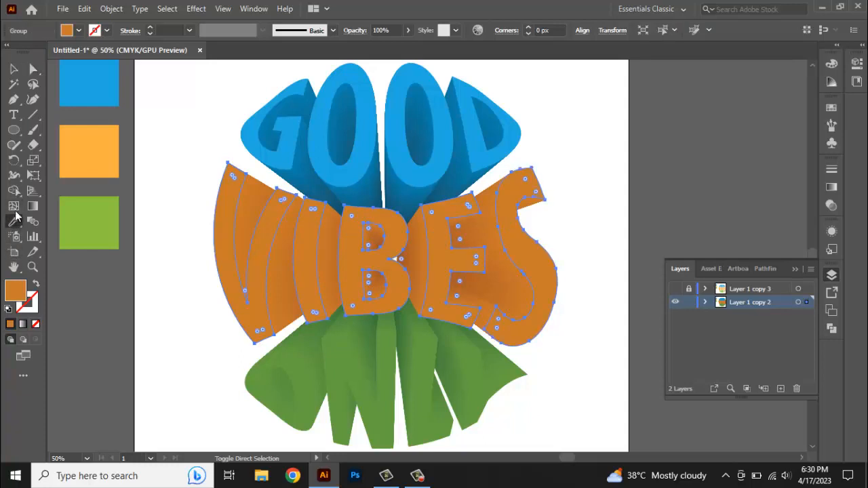
{"action": "left_click", "coordinate": [71, 151]}
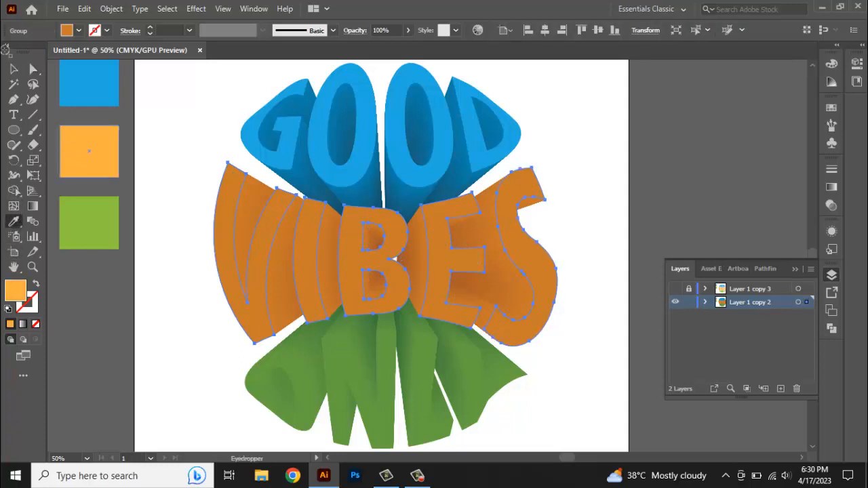
{"action": "left_click", "coordinate": [34, 70]}
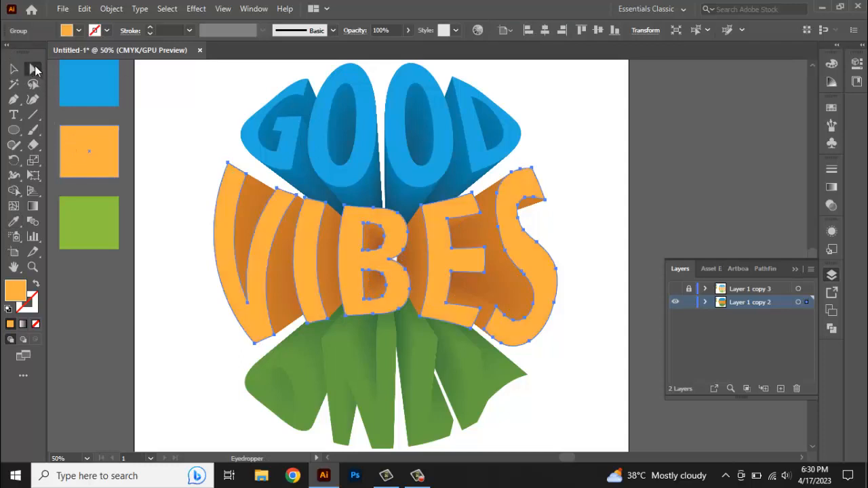
Select the front ONLY letter shapes, fill them with the light green swatch using the Eyedropper, and deselect
{"action": "left_click", "coordinate": [342, 380]}
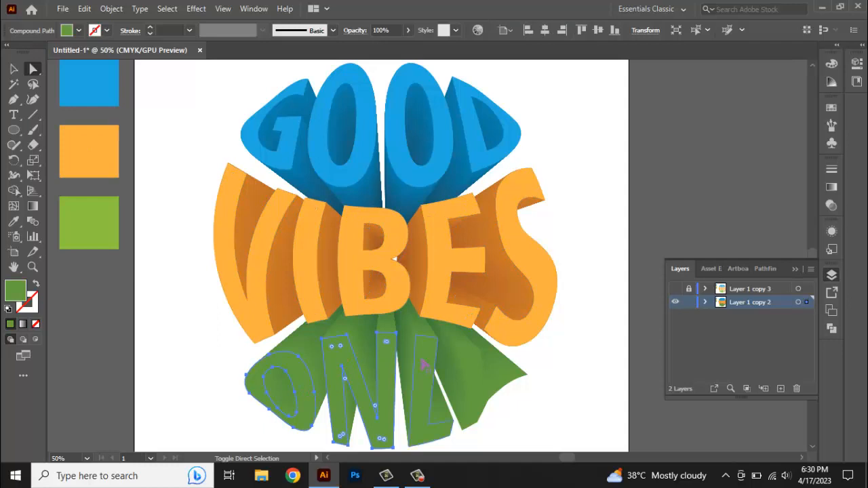
{"action": "left_click", "coordinate": [468, 368], "text": "shift"}
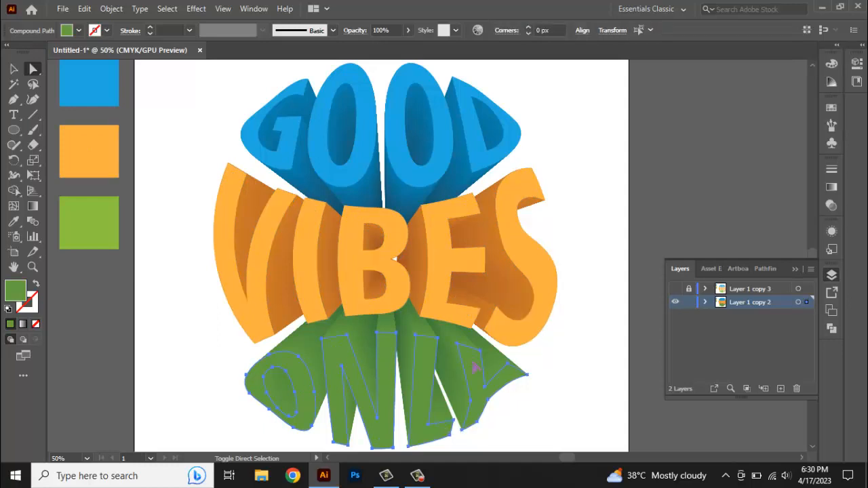
{"action": "left_click", "coordinate": [14, 222]}
{"action": "left_click", "coordinate": [90, 212]}
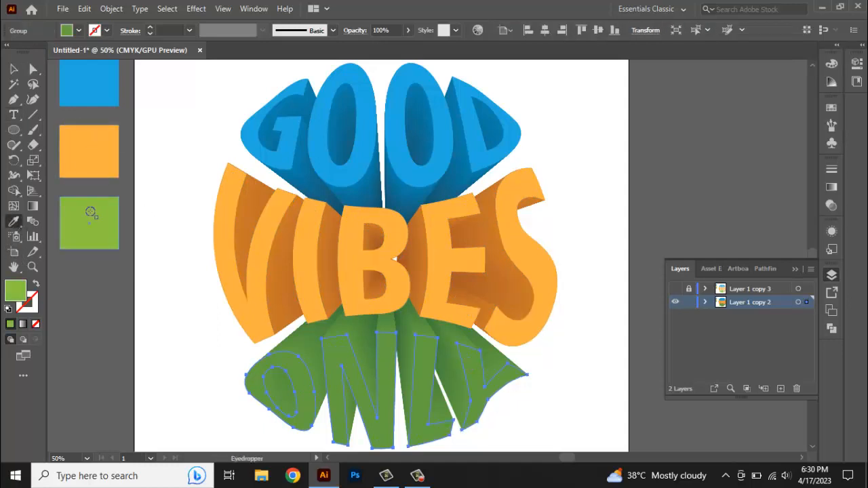
{"action": "left_click", "coordinate": [14, 70]}
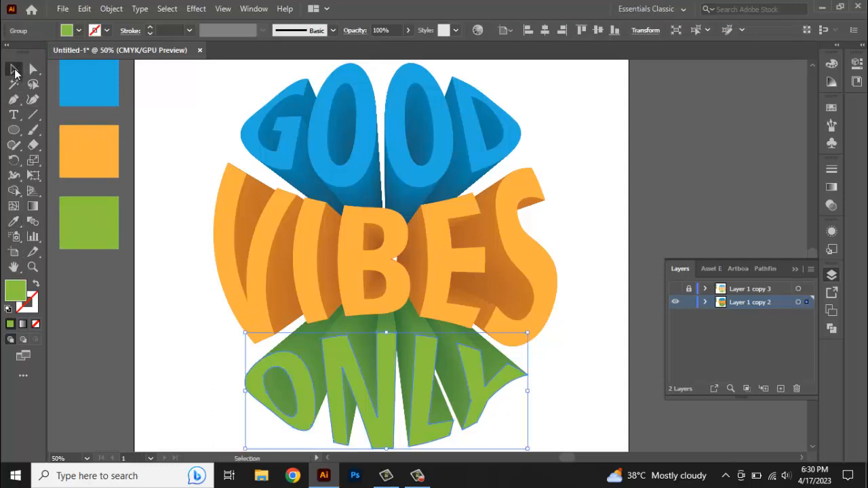
{"action": "left_click", "coordinate": [149, 298]}
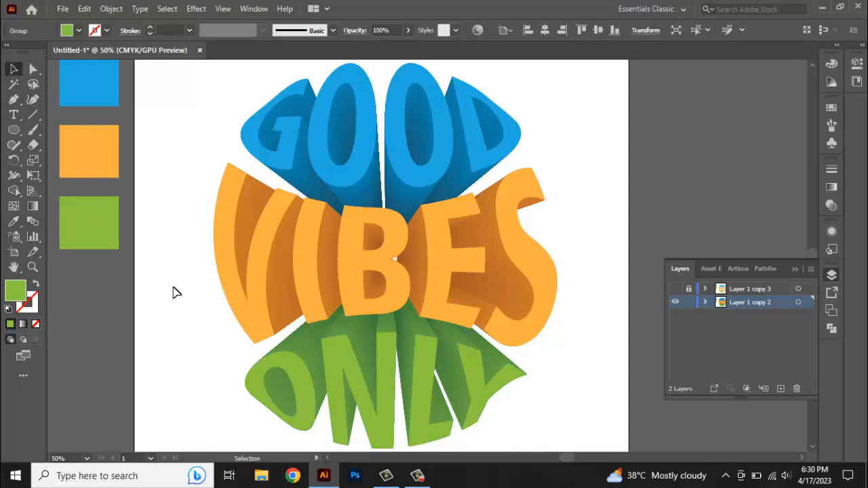
View the whole finished design on the artboard before working with the file
{"action": "scroll", "coordinate": [230, 284], "scroll_direction": "down", "scroll_amount": 1}
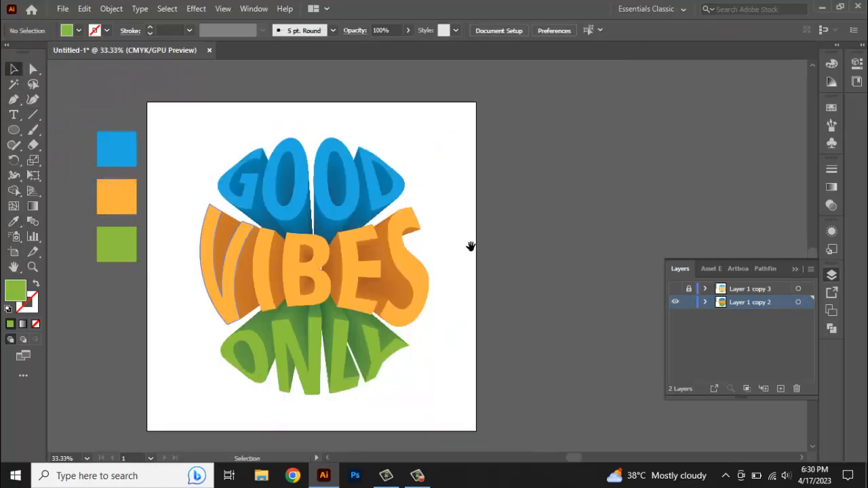
{"action": "left_click_drag", "start_coordinate": [470, 246], "coordinate": [484, 243]}
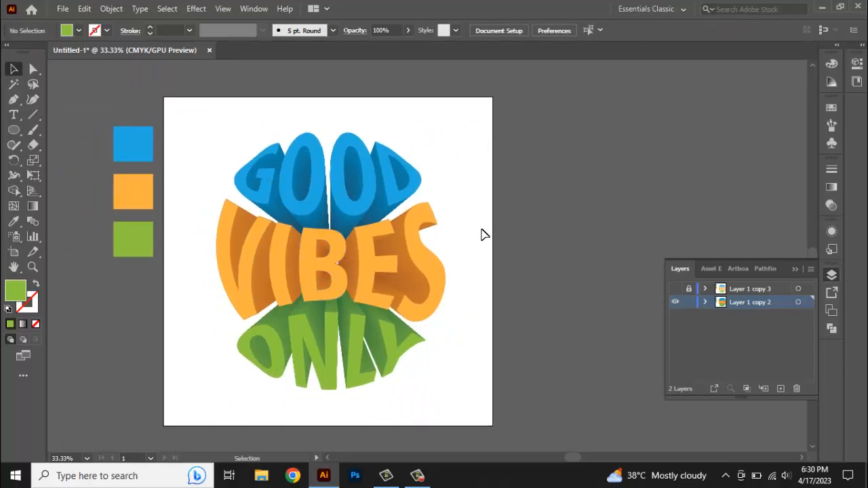
{"action": "left_click", "coordinate": [63, 8]}
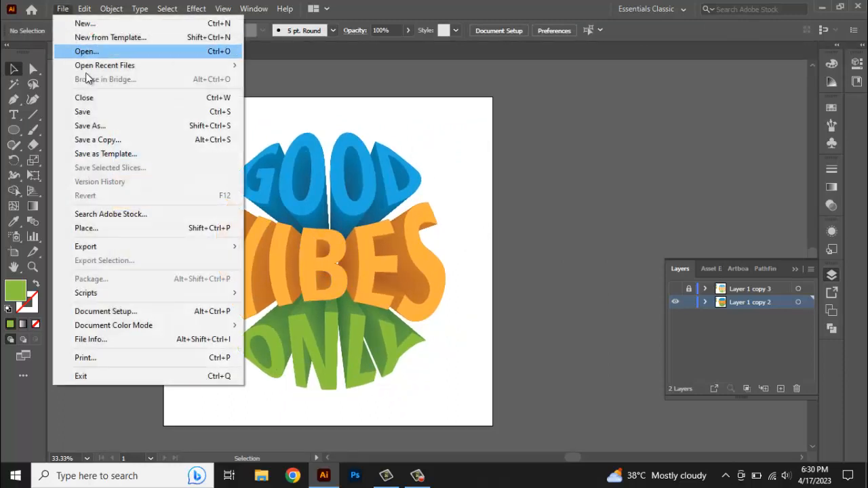